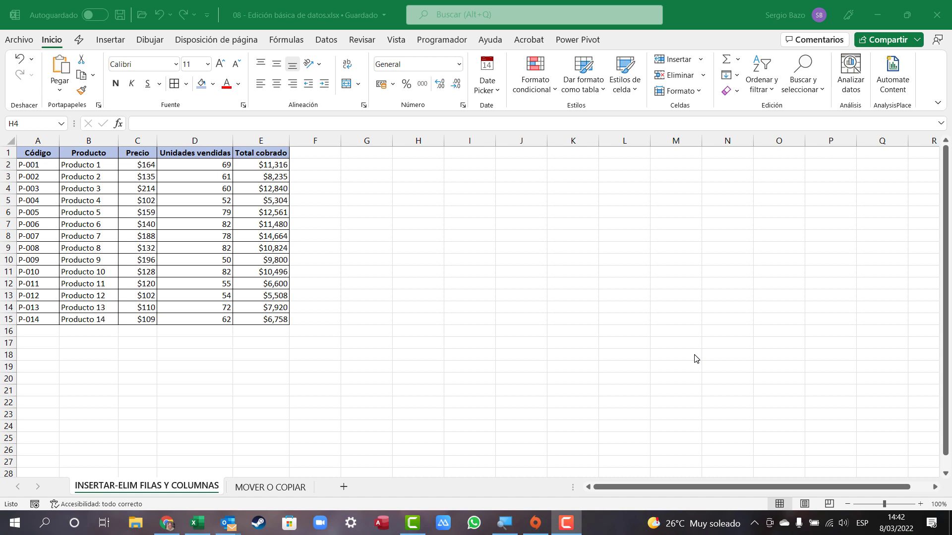
# Select the Código, Producto, Precio and Unidades vendidas value ranges in turn
pyautogui.click(41, 156)
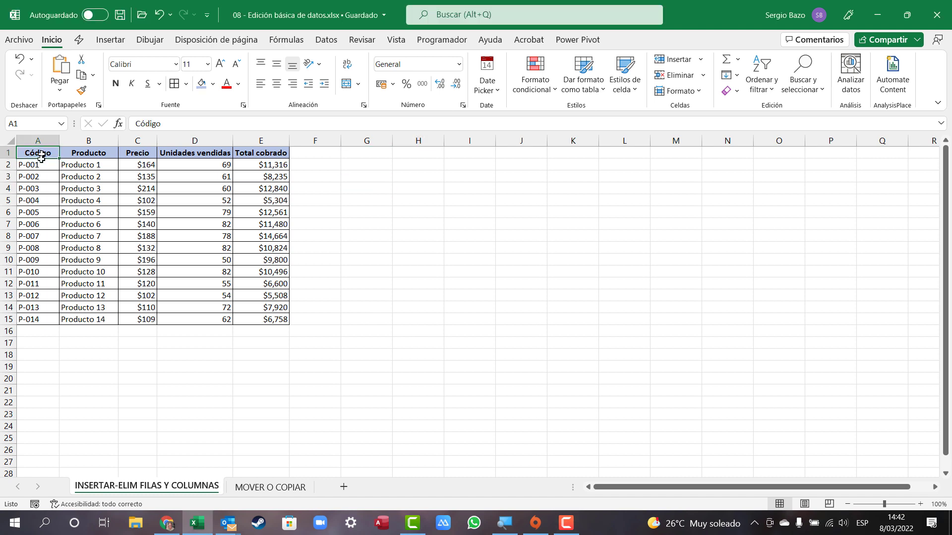
pyautogui.moveTo(41, 155); pyautogui.dragTo(38, 319)
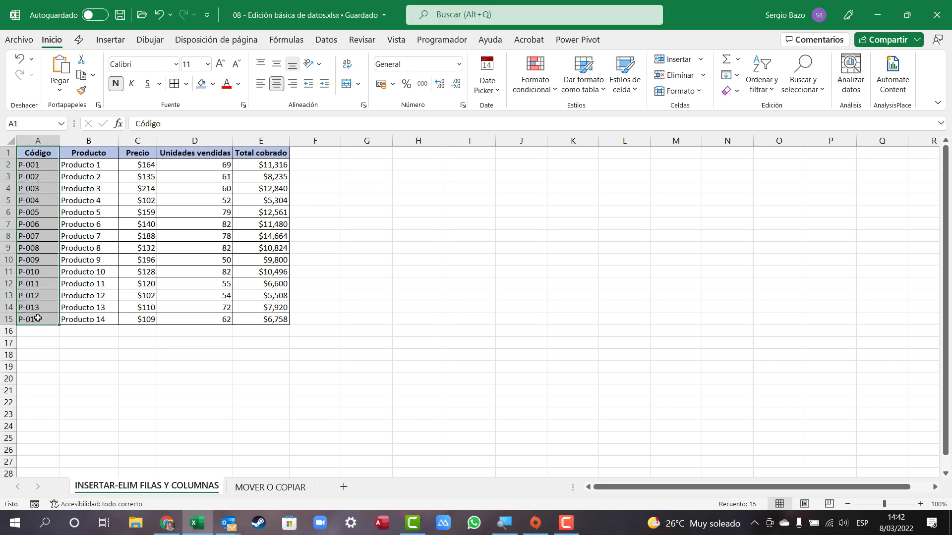
pyautogui.moveTo(89, 156); pyautogui.dragTo(92, 320)
pyautogui.click(92, 168)
pyautogui.hotkey('shift', 'Down')
pyautogui.hotkey('shift', 'Down')
pyautogui.hotkey('shift', 'Down')
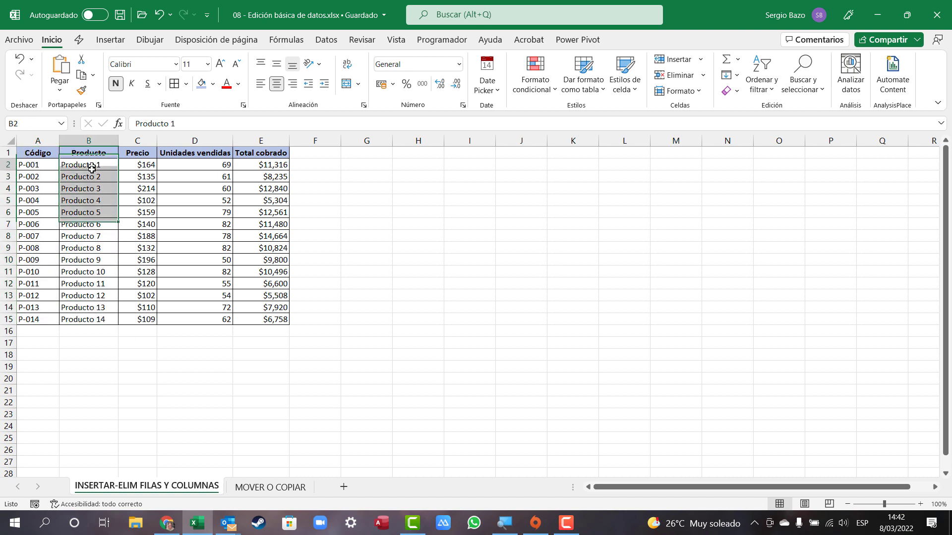
pyautogui.hotkey('shift', 'Down')
pyautogui.hotkey('shift', 'Down')
pyautogui.hotkey('shift', 'Down')
pyautogui.moveTo(140, 164); pyautogui.dragTo(141, 308)
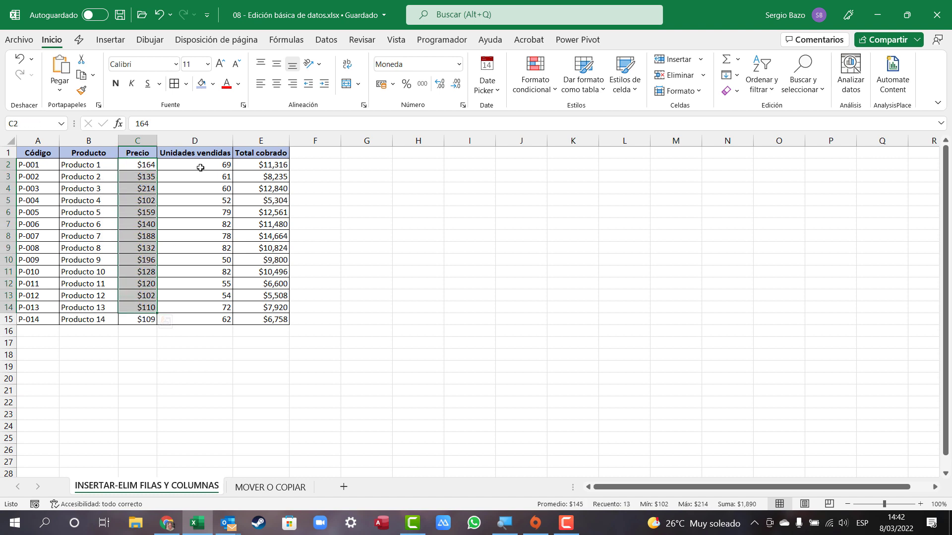
pyautogui.moveTo(200, 167); pyautogui.dragTo(204, 319)
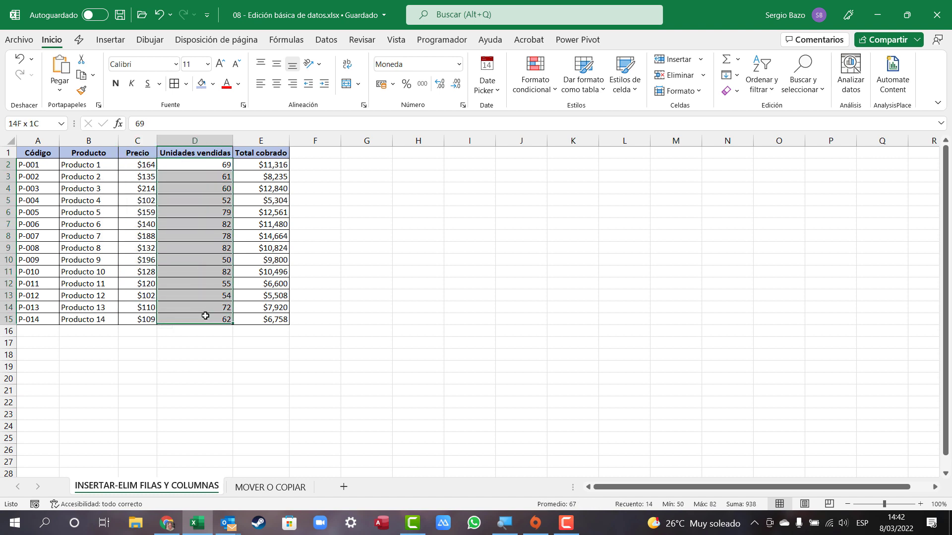
# Inspect the Total cobrado formula in E2 (C2*D2), leaving it unchanged
pyautogui.click(276, 166)
pyautogui.doubleClick(276, 165)
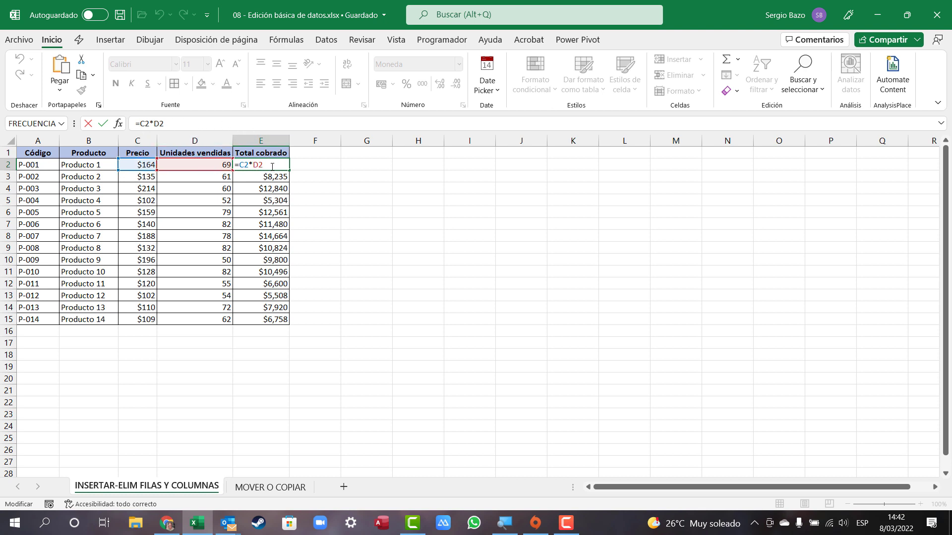
pyautogui.moveTo(272, 166); pyautogui.dragTo(240, 165)
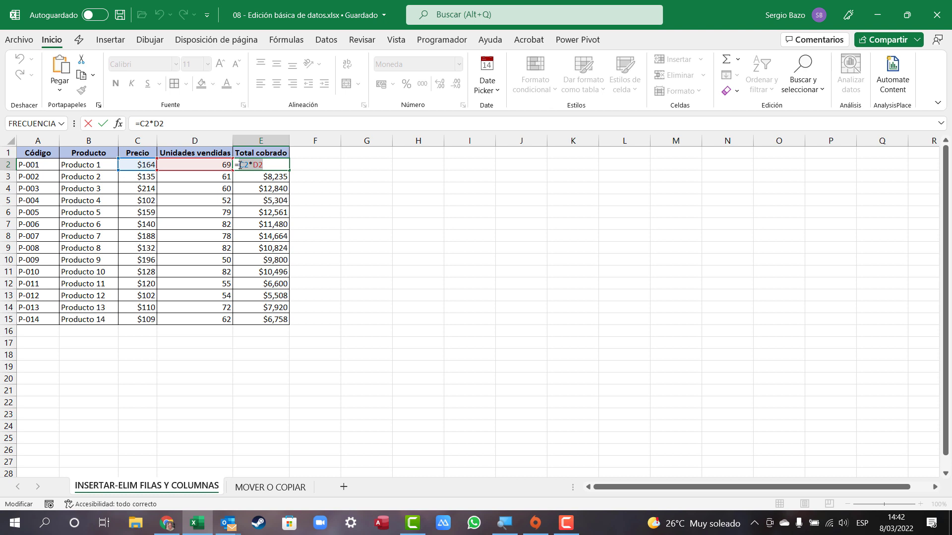
pyautogui.click(265, 165)
pyautogui.press('Return')
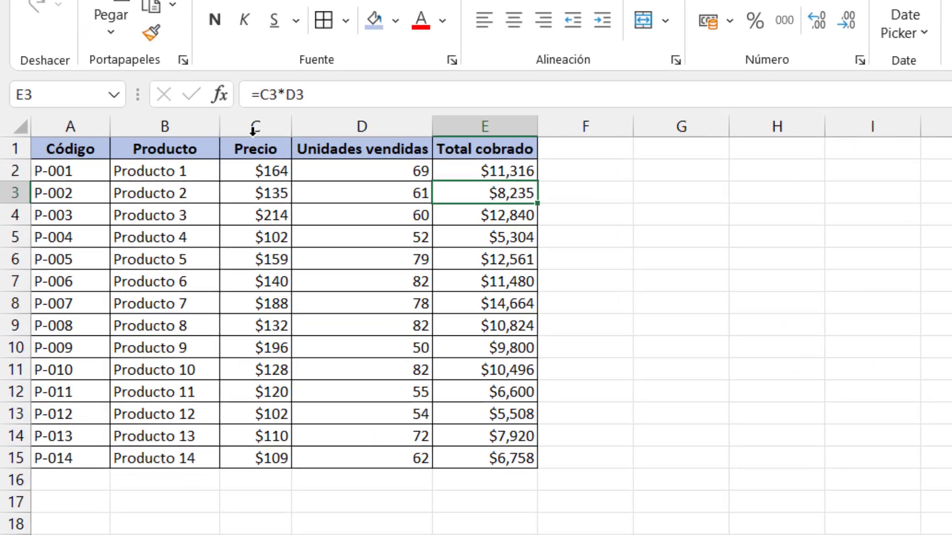
# Insert two blank columns ahead of Precio, creating empty columns C and D
pyautogui.click(137, 141)
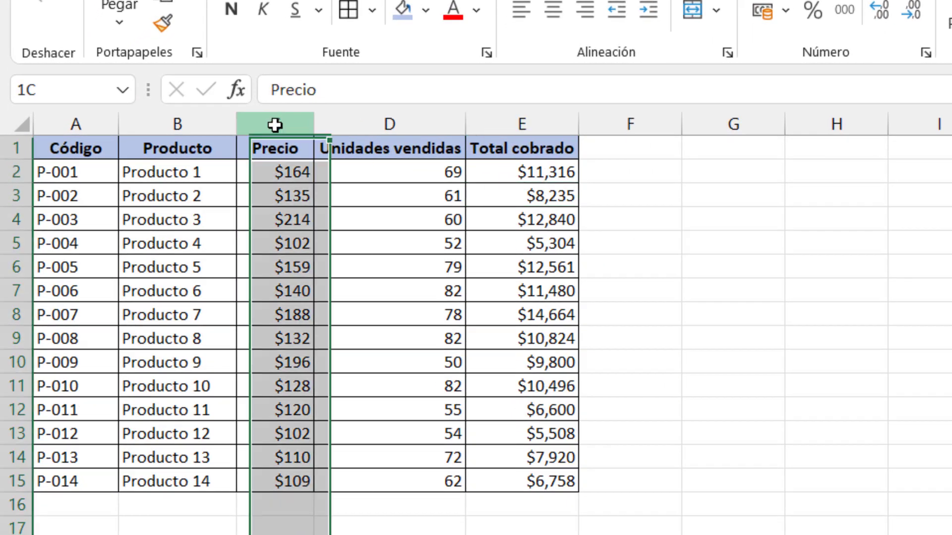
pyautogui.click(386, 121)
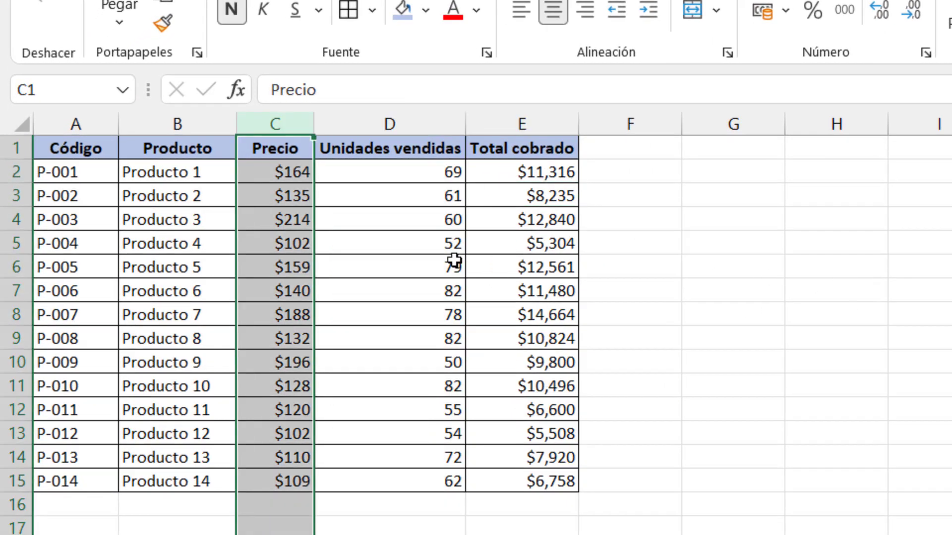
pyautogui.click(449, 263)
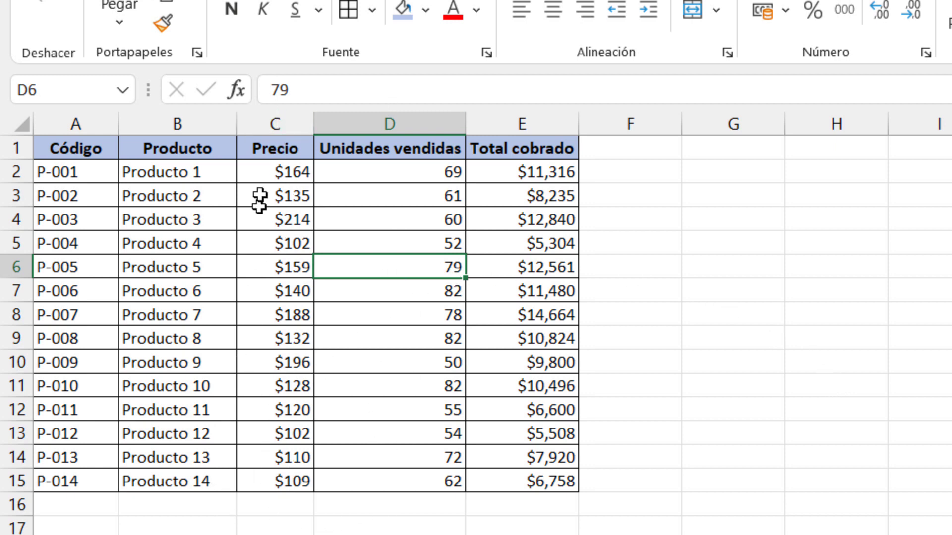
pyautogui.click(269, 119)
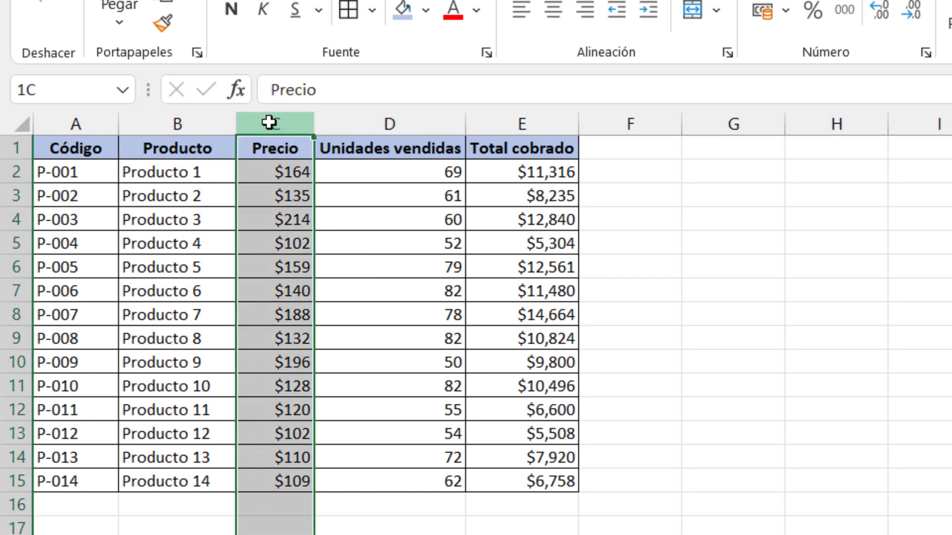
pyautogui.moveTo(268, 122); pyautogui.dragTo(385, 121)
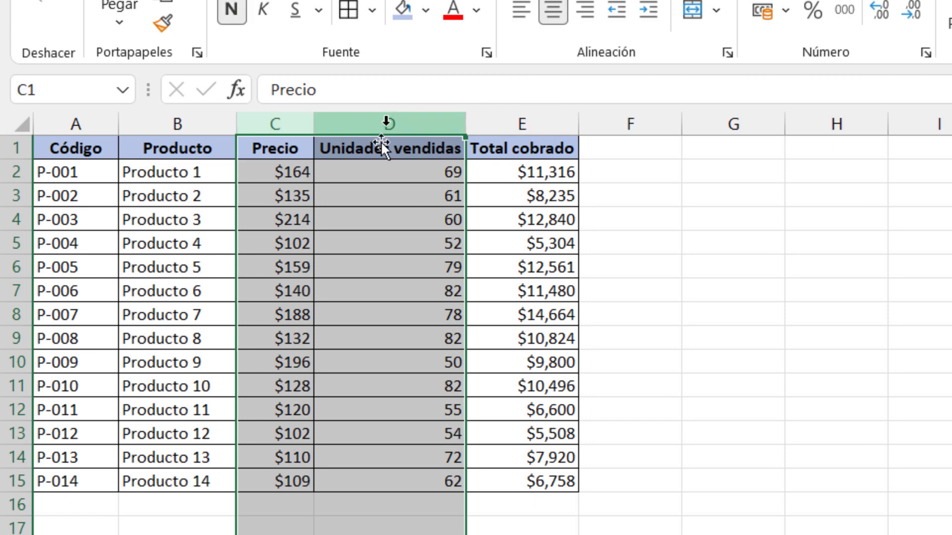
pyautogui.rightClick(314, 196)
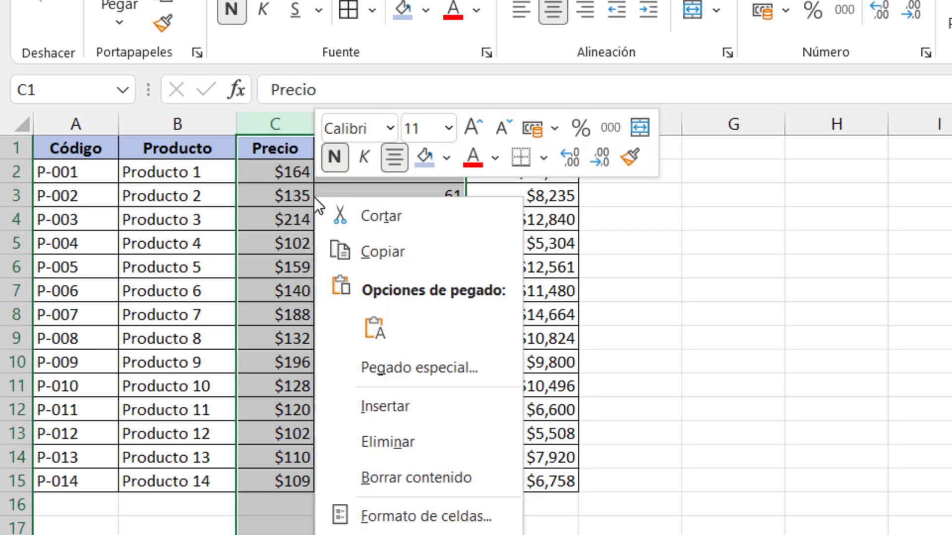
pyautogui.click(389, 407)
pyautogui.click(285, 147)
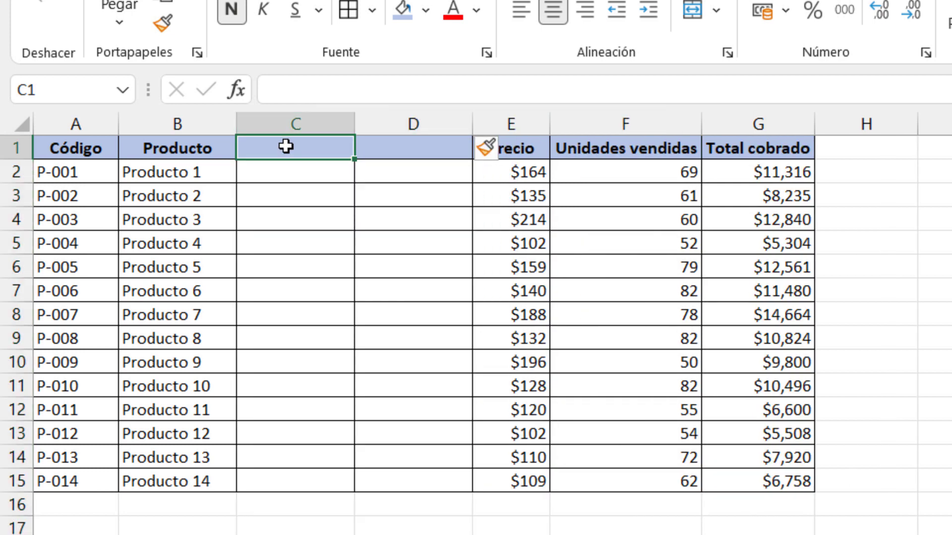
# Enter the headers País in C1 and Vendedor in D1
pyautogui.write('Pa')
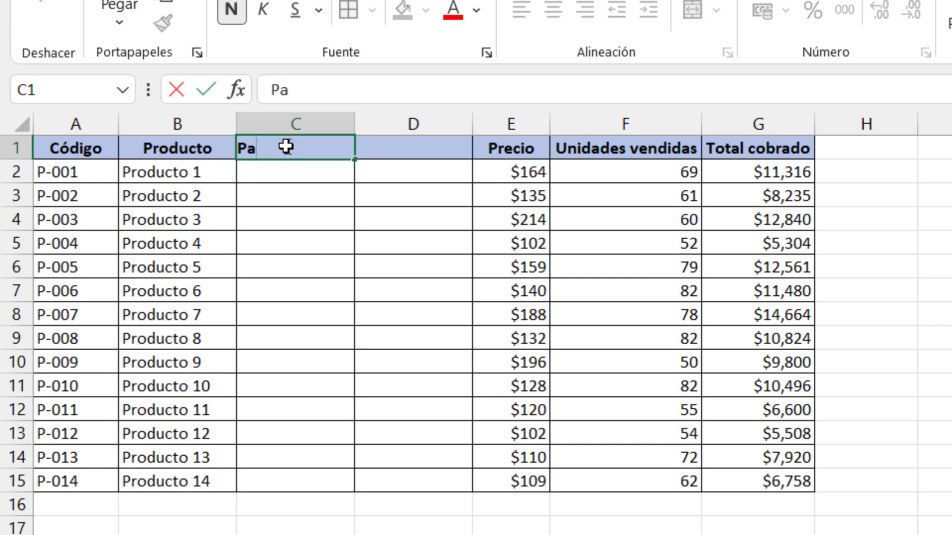
pyautogui.write('ís')
pyautogui.press('Tab')
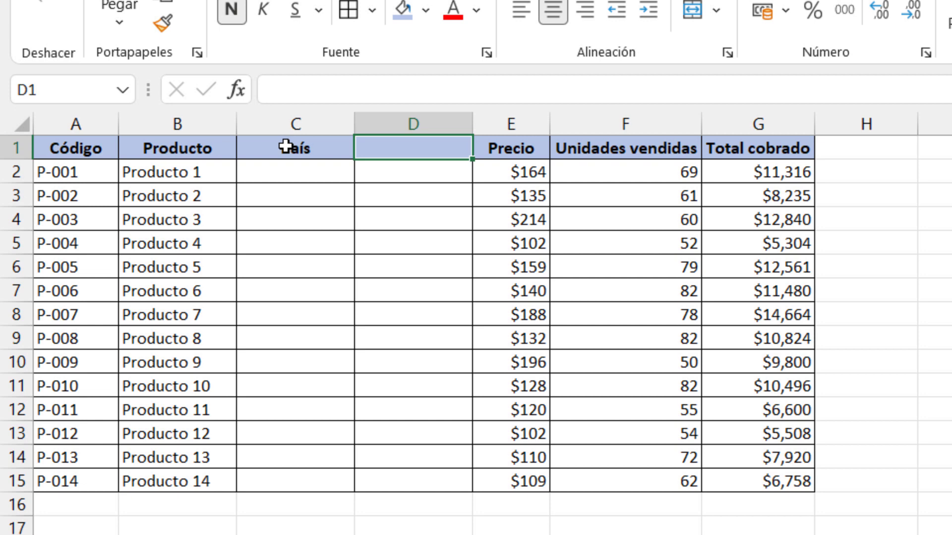
pyautogui.write('V')
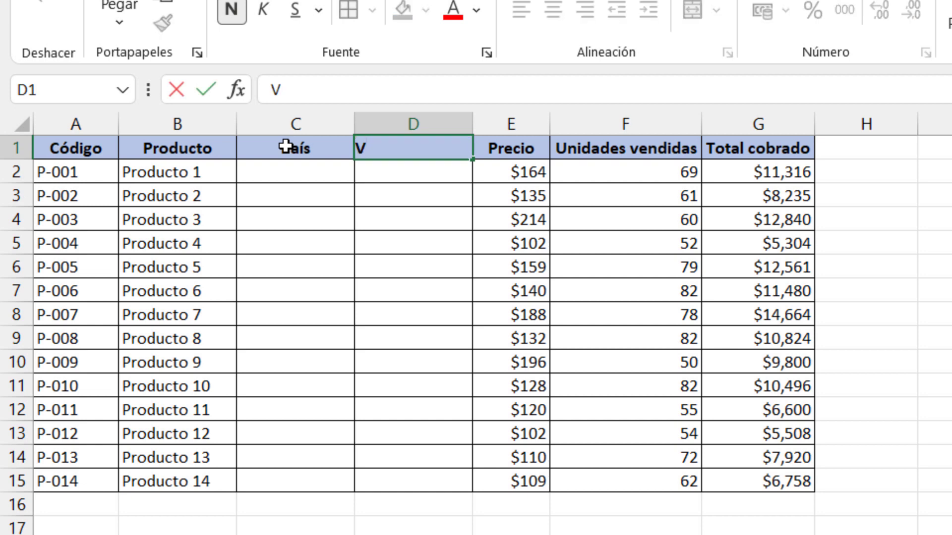
pyautogui.write('endedor')
pyautogui.press('Return')
# Point out the still-empty cells under País and Vendedor
pyautogui.click(285, 173)
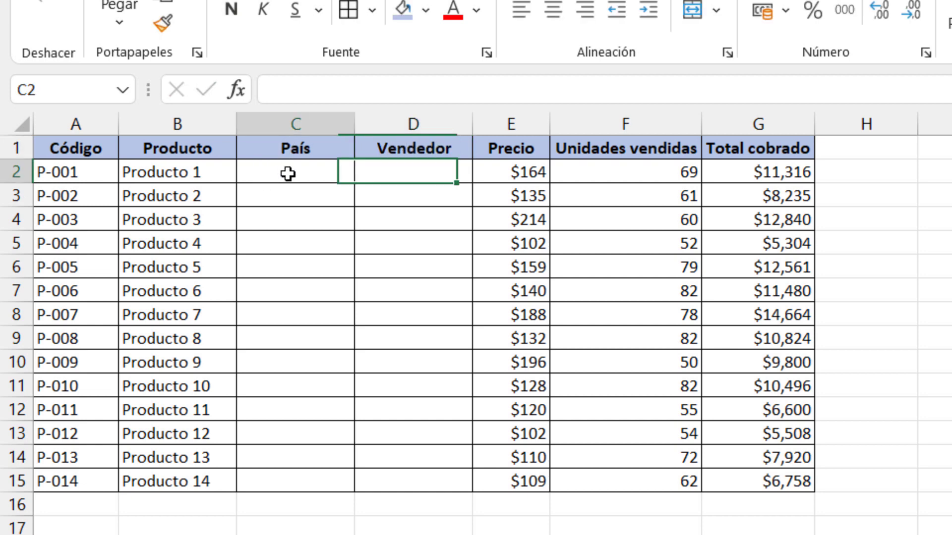
pyautogui.click(456, 170)
pyautogui.click(283, 191)
pyautogui.click(397, 194)
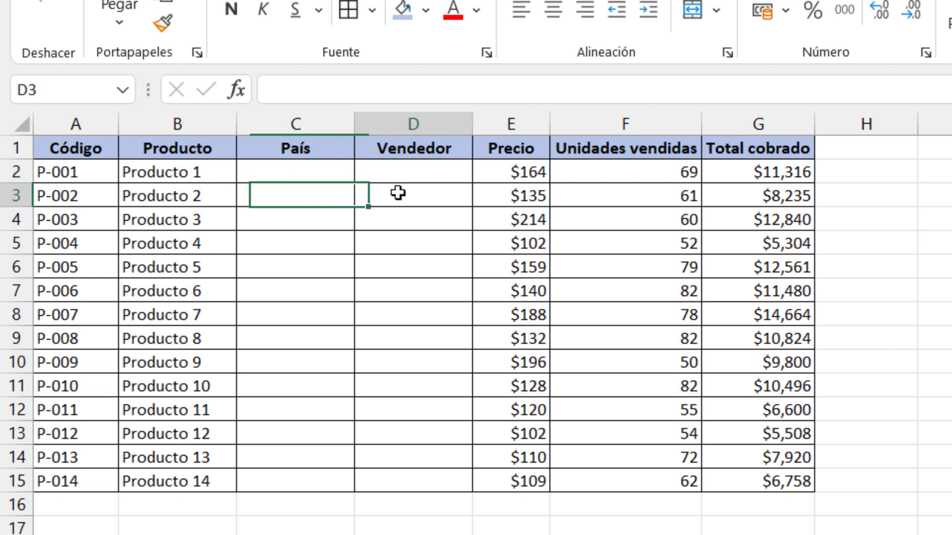
pyautogui.click(254, 227)
pyautogui.click(434, 240)
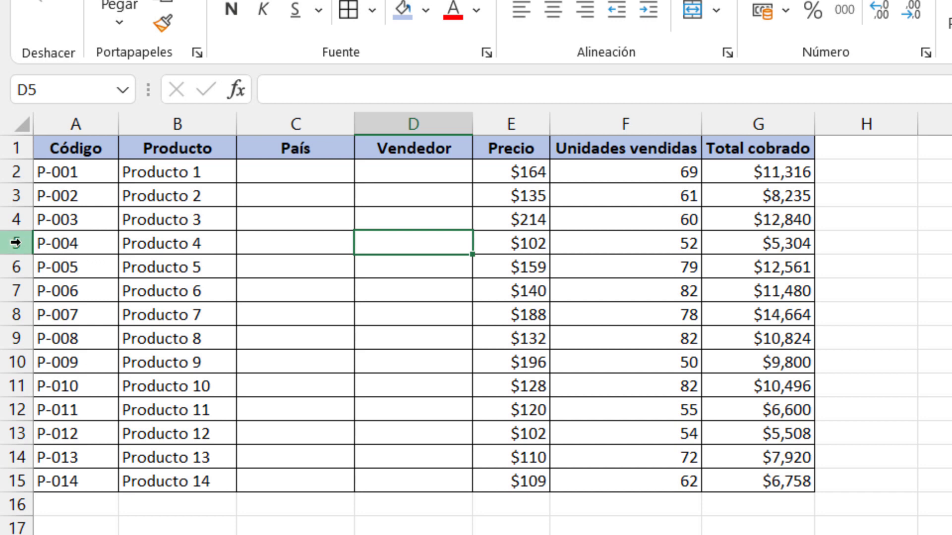
# Insert three blank rows at rows 5–7, above Producto 4
pyautogui.moveTo(16, 242)
pyautogui.mouseDown()
pyautogui.moveTo(17, 272)
pyautogui.moveTo(19, 239)
pyautogui.mouseUp()
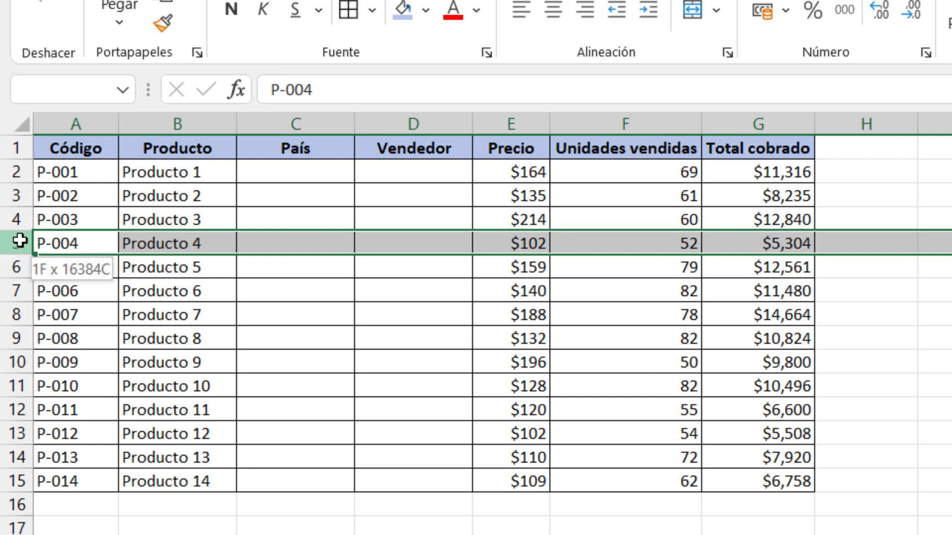
pyautogui.moveTo(20, 239); pyautogui.dragTo(14, 290)
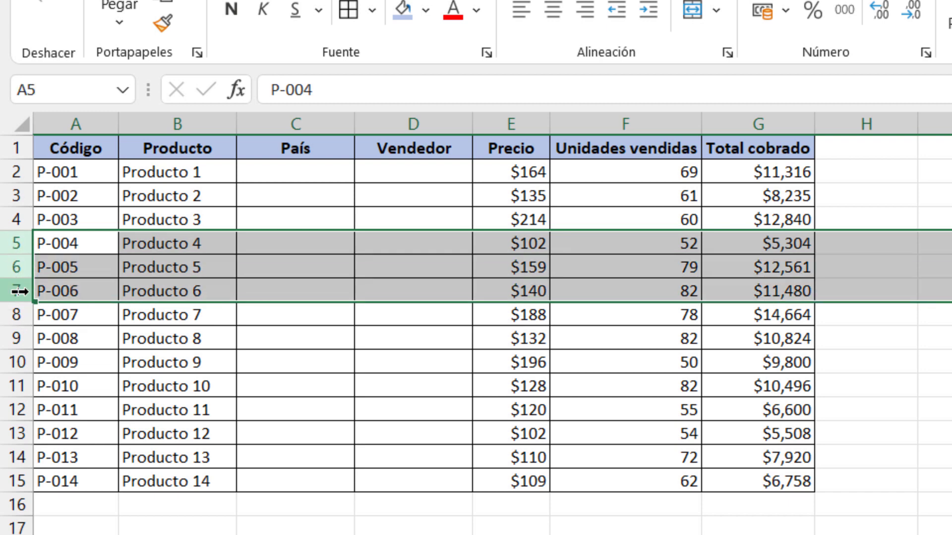
pyautogui.rightClick(114, 260)
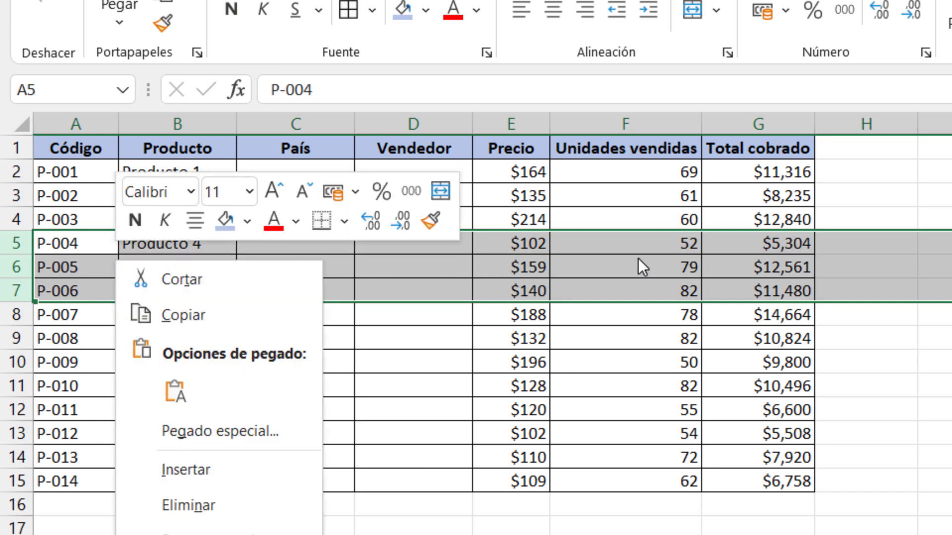
pyautogui.click(235, 473)
# Point out the new empty rows 5–7 across the table
pyautogui.click(53, 239)
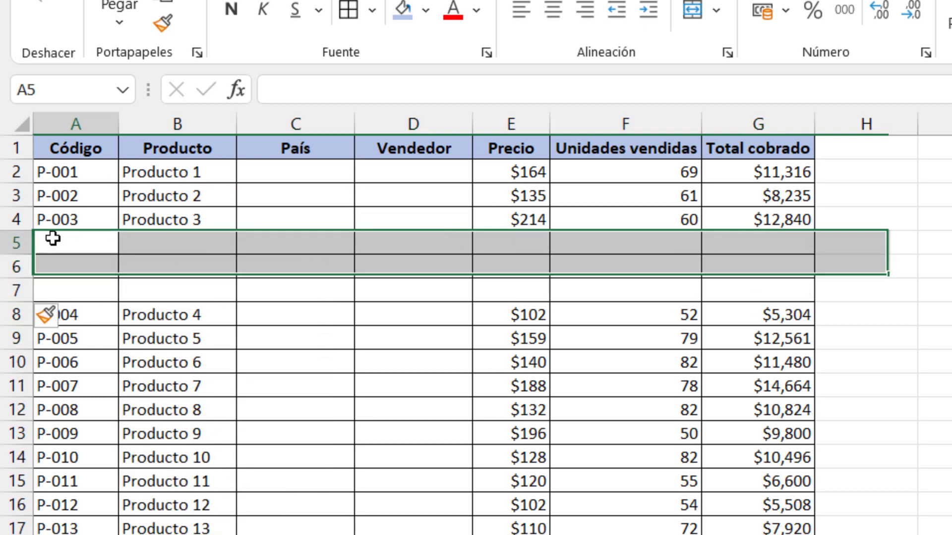
pyautogui.click(240, 266)
pyautogui.click(480, 295)
pyautogui.click(659, 291)
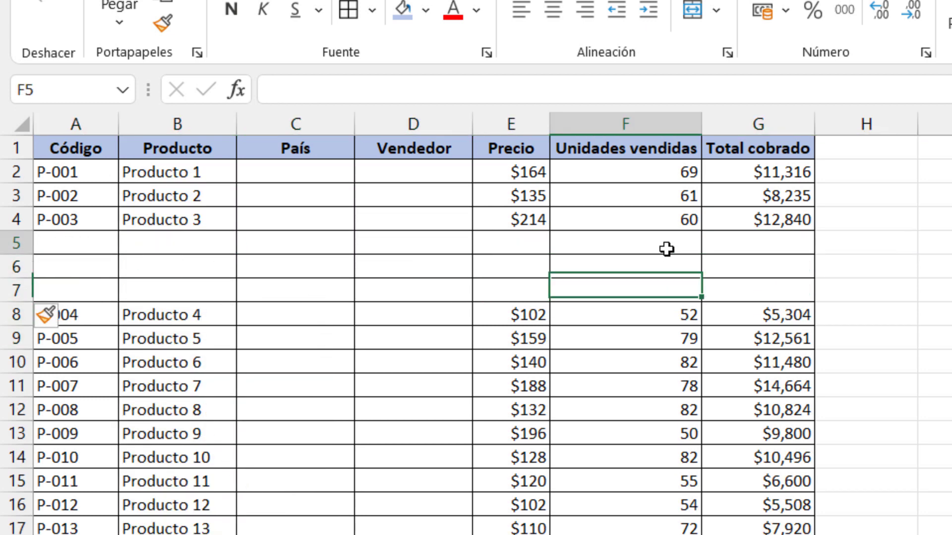
pyautogui.click(748, 261)
pyautogui.click(750, 287)
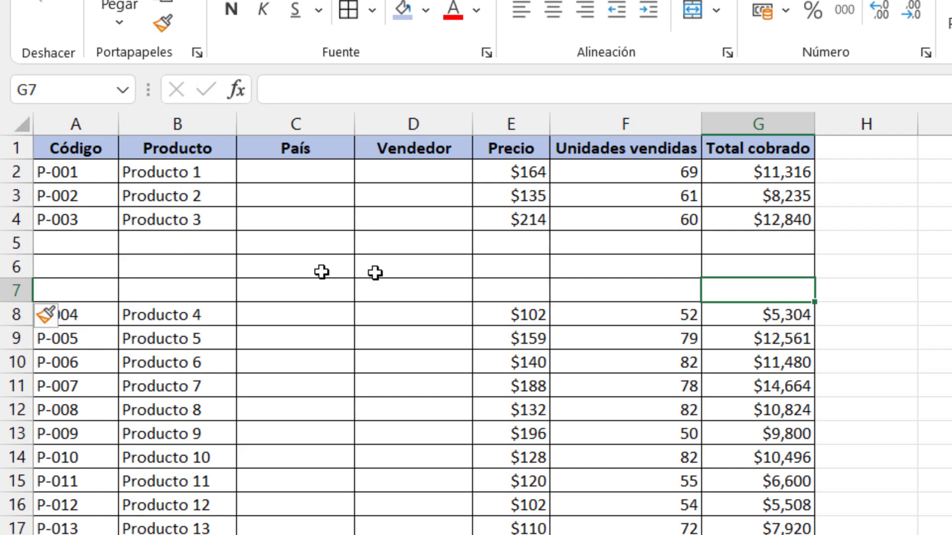
pyautogui.click(76, 286)
pyautogui.click(412, 288)
pyautogui.click(734, 286)
pyautogui.click(743, 246)
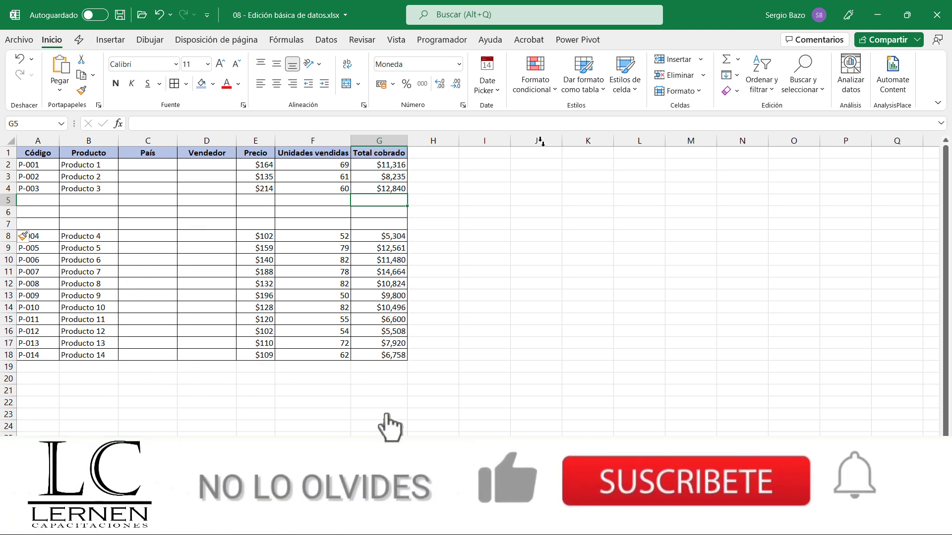
# Delete rows 15–16 holding P-011 and P-012, moving P-013 and P-014 up
pyautogui.moveTo(541, 142); pyautogui.dragTo(898, 144)
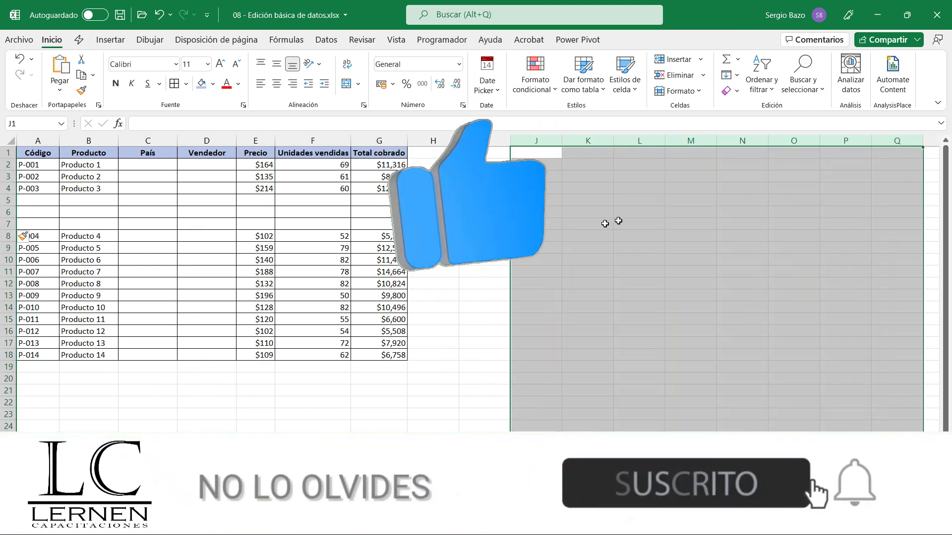
pyautogui.click(548, 223)
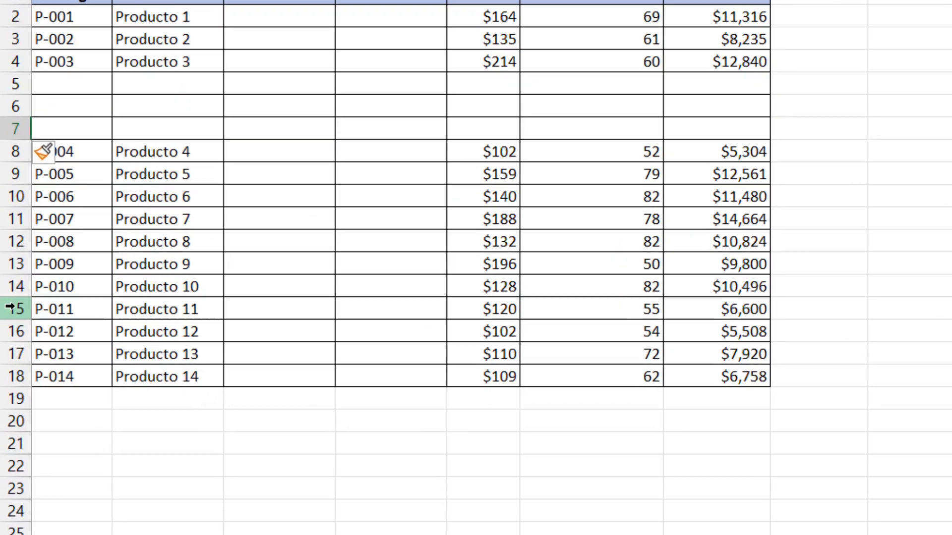
pyautogui.moveTo(10, 307)
pyautogui.mouseDown()
pyautogui.moveTo(15, 354)
pyautogui.moveTo(19, 342)
pyautogui.mouseUp()
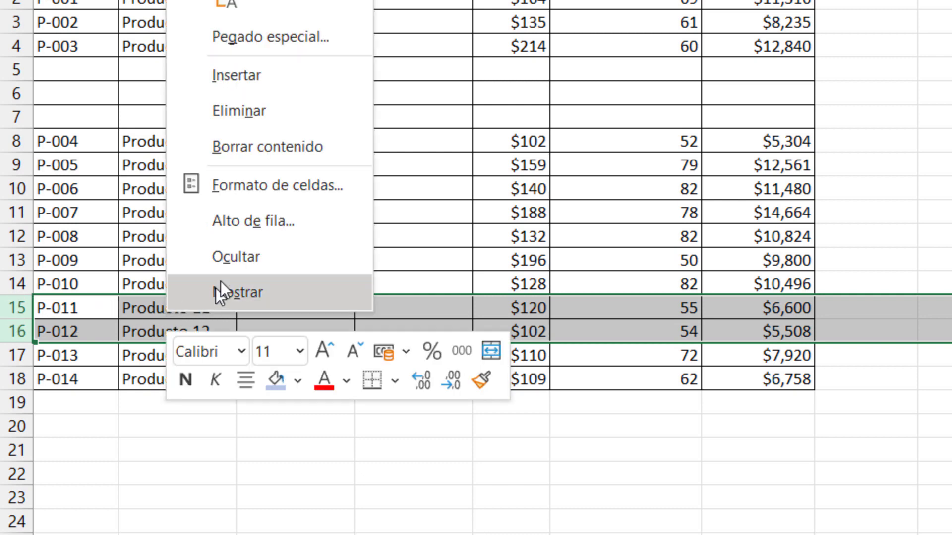
pyautogui.click(264, 112)
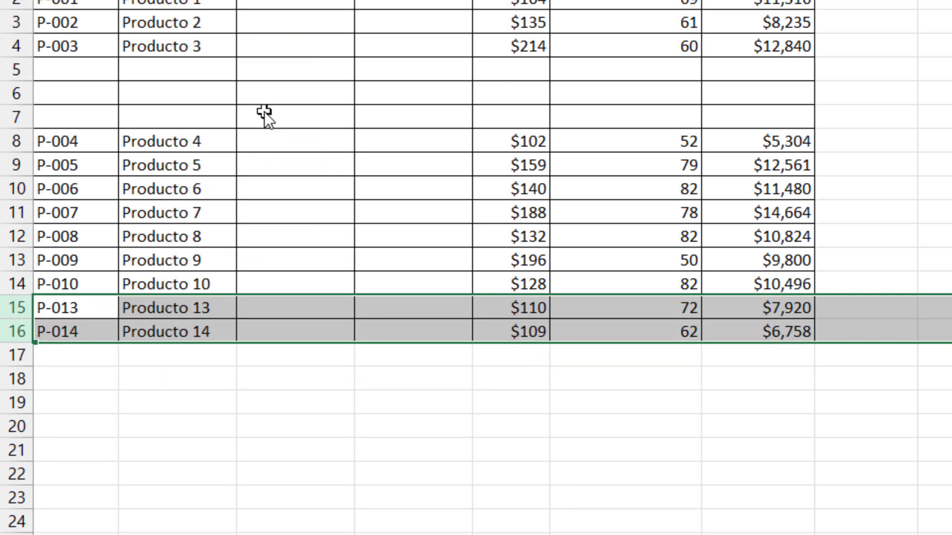
pyautogui.click(176, 217)
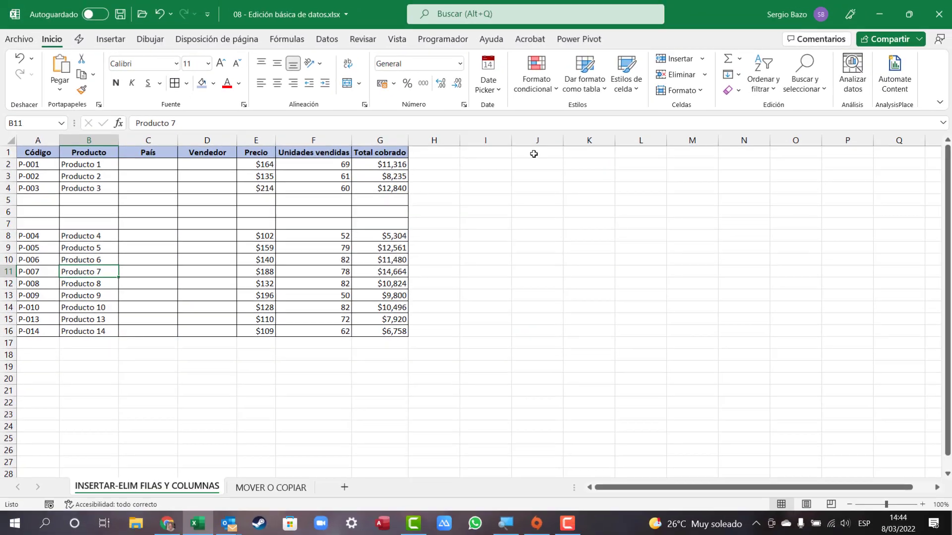
pyautogui.moveTo(533, 154); pyautogui.dragTo(846, 384)
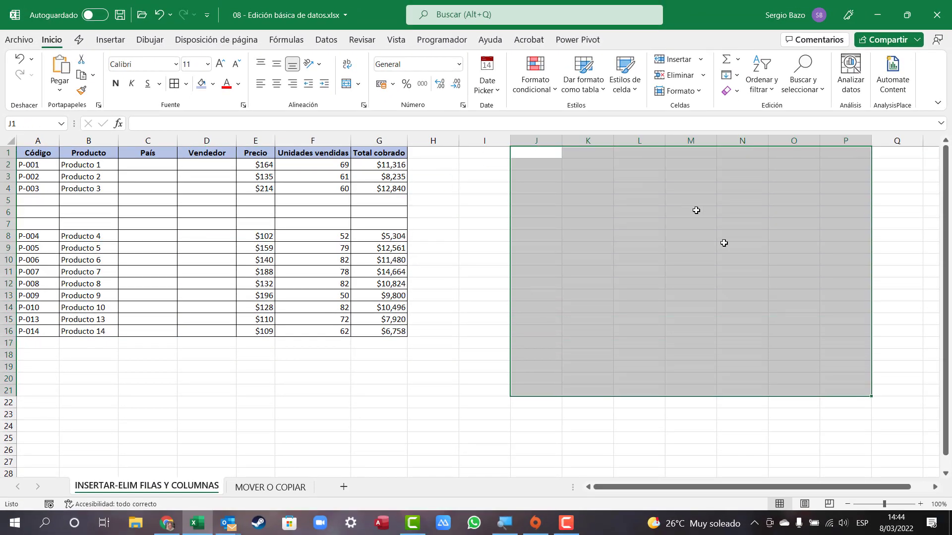
pyautogui.click(231, 395)
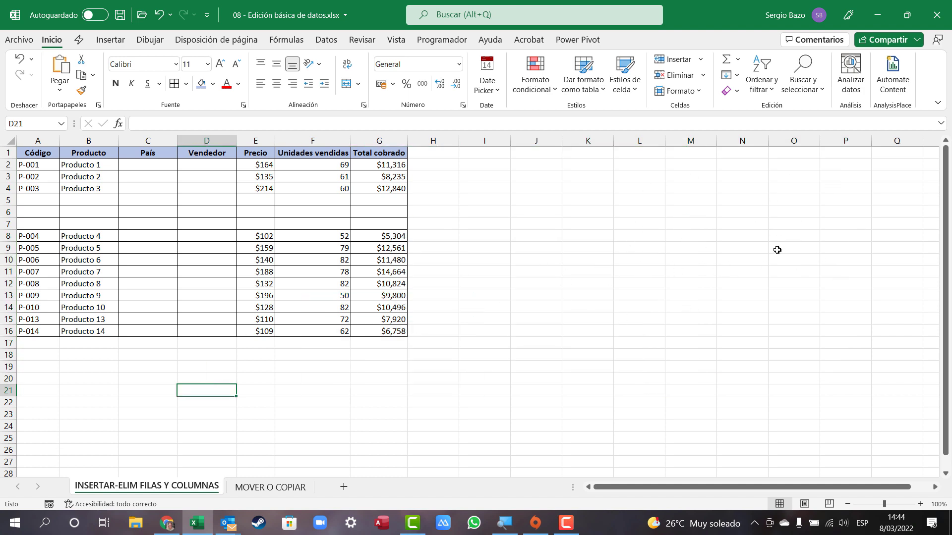
# Delete cells A10:G13 (P-006 to P-009), shifting the cells below upward
pyautogui.moveTo(27, 259)
pyautogui.mouseDown()
pyautogui.moveTo(351, 264)
pyautogui.moveTo(421, 304)
pyautogui.mouseUp()
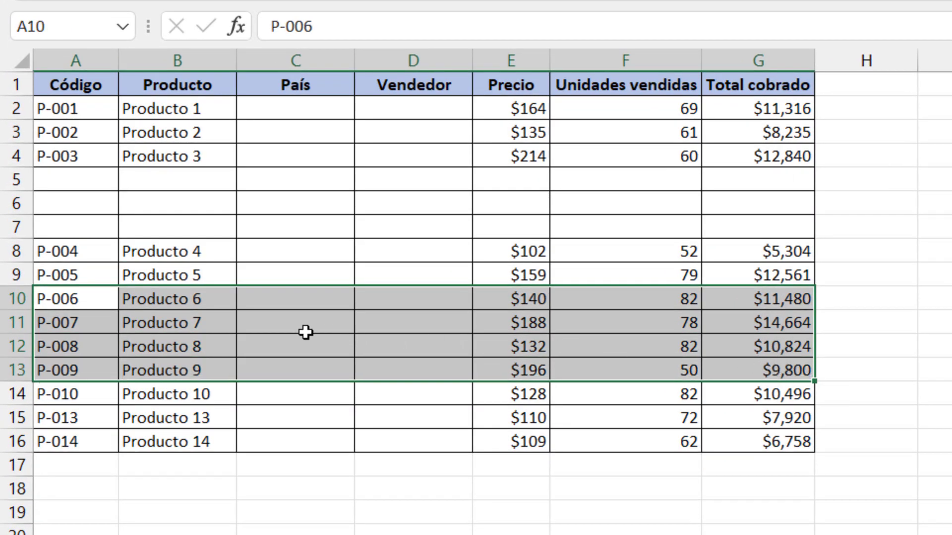
pyautogui.rightClick(308, 332)
pyautogui.click(364, 332)
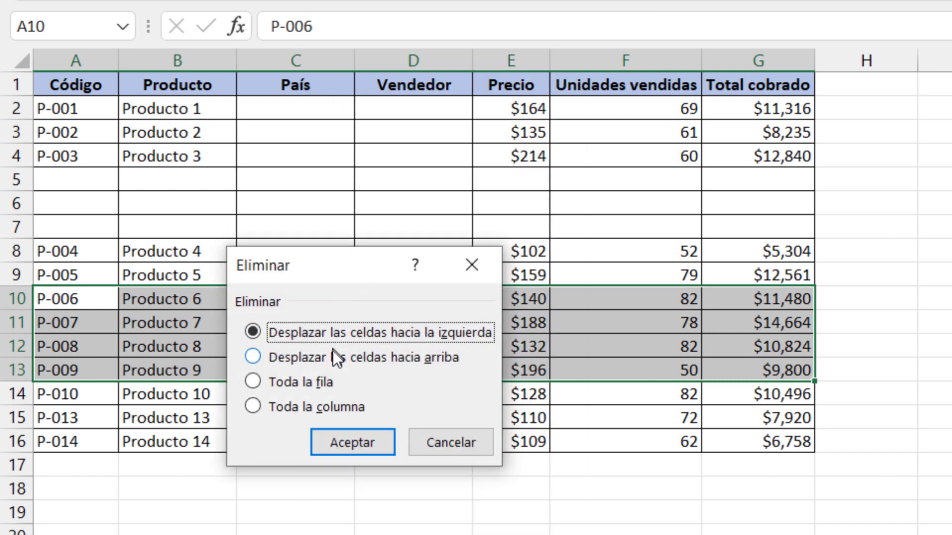
pyautogui.click(332, 358)
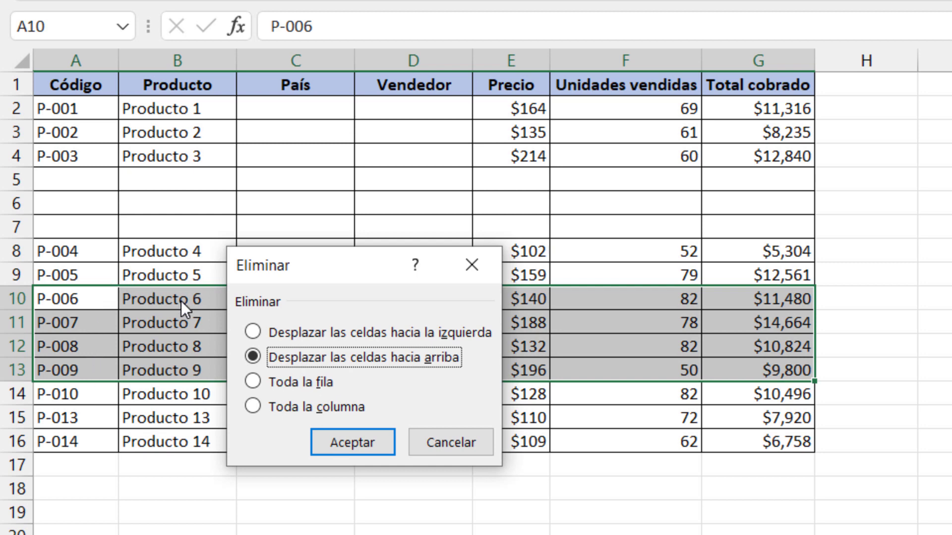
pyautogui.click(350, 441)
pyautogui.click(267, 307)
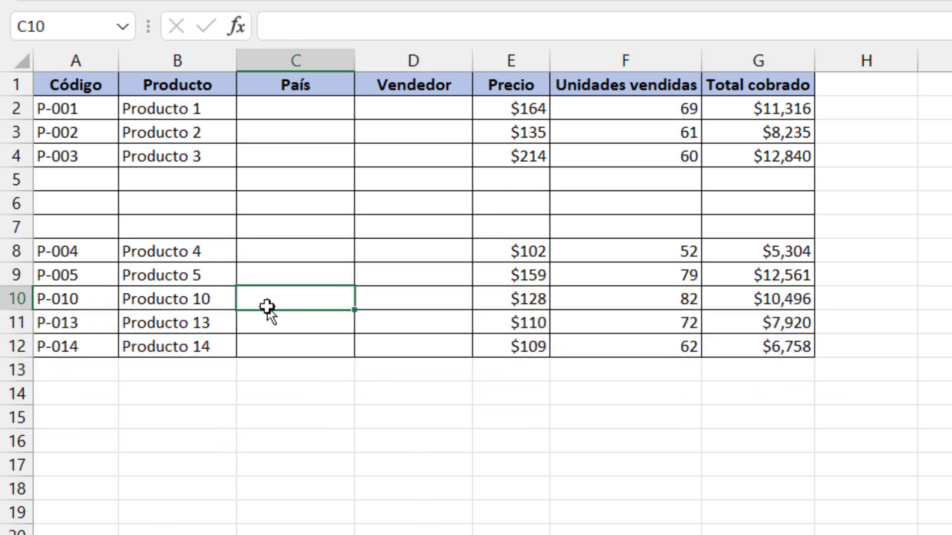
pyautogui.moveTo(948, 90); pyautogui.dragTo(788, 391)
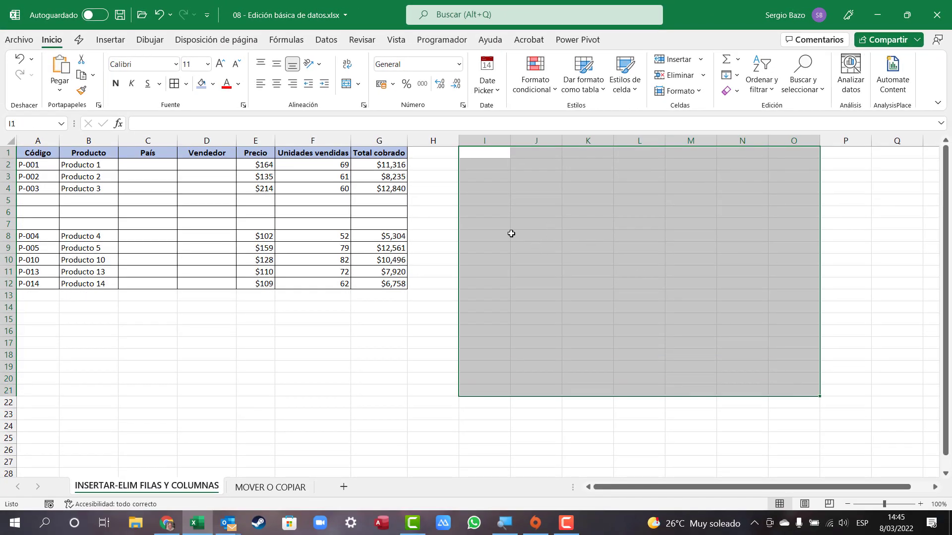
pyautogui.click(512, 234)
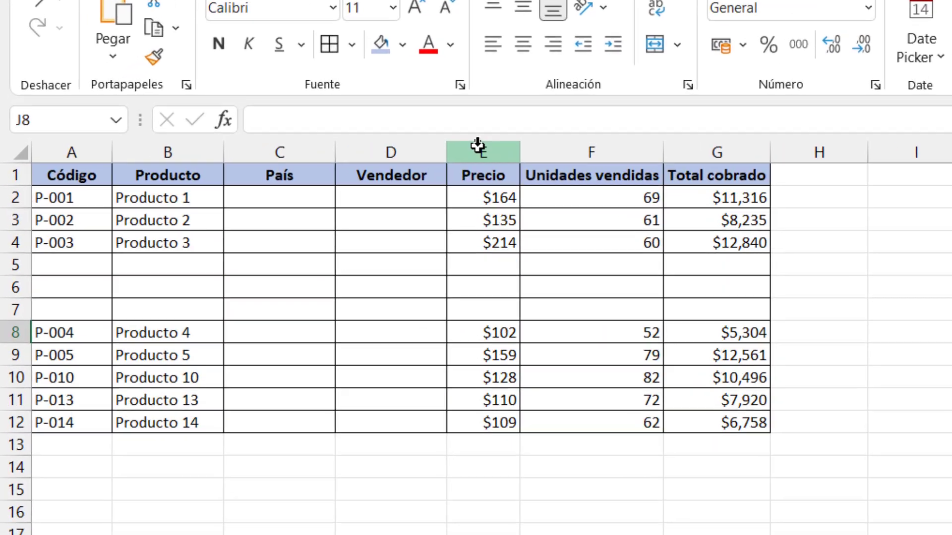
# Hide columns E:F, leaving Total cobrado in G showing its computed values
pyautogui.click(254, 140)
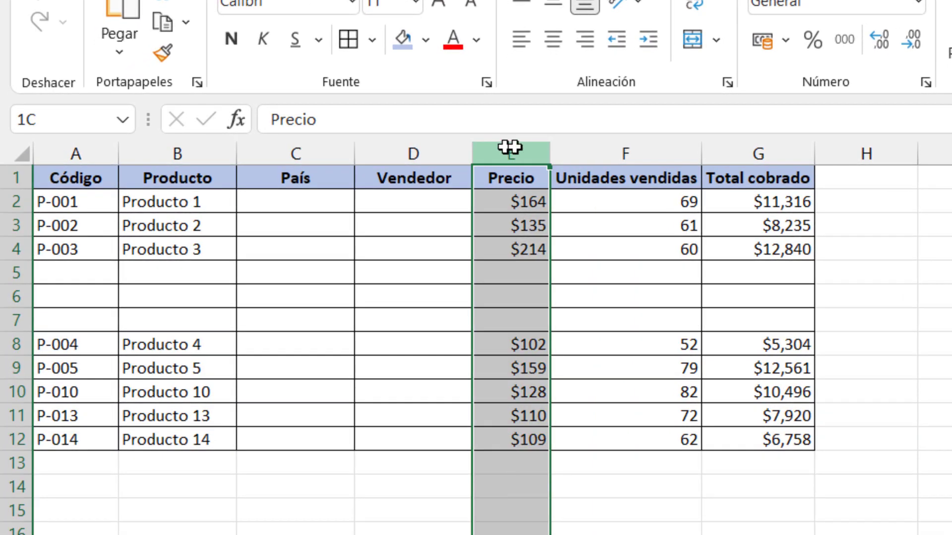
pyautogui.moveTo(510, 147); pyautogui.dragTo(635, 148)
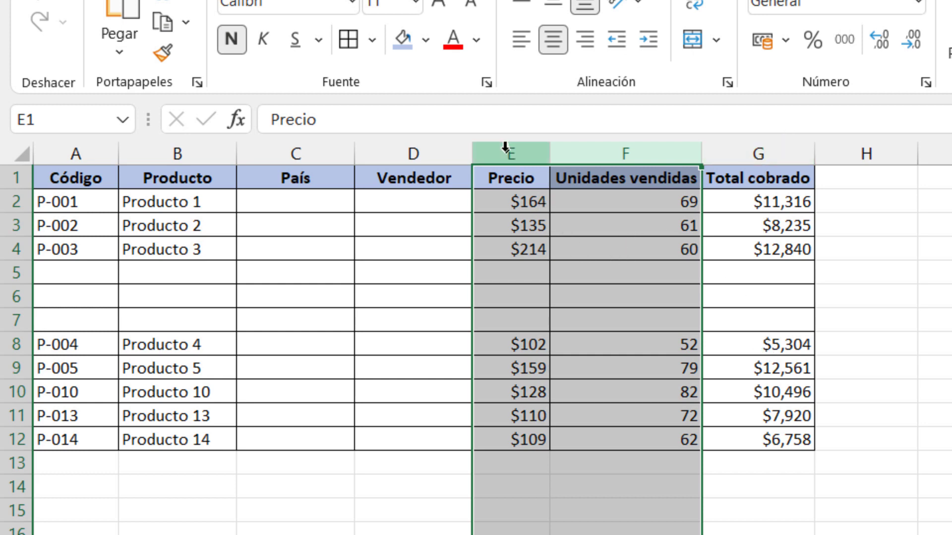
pyautogui.moveTo(504, 147); pyautogui.dragTo(595, 150)
pyautogui.rightClick(608, 249)
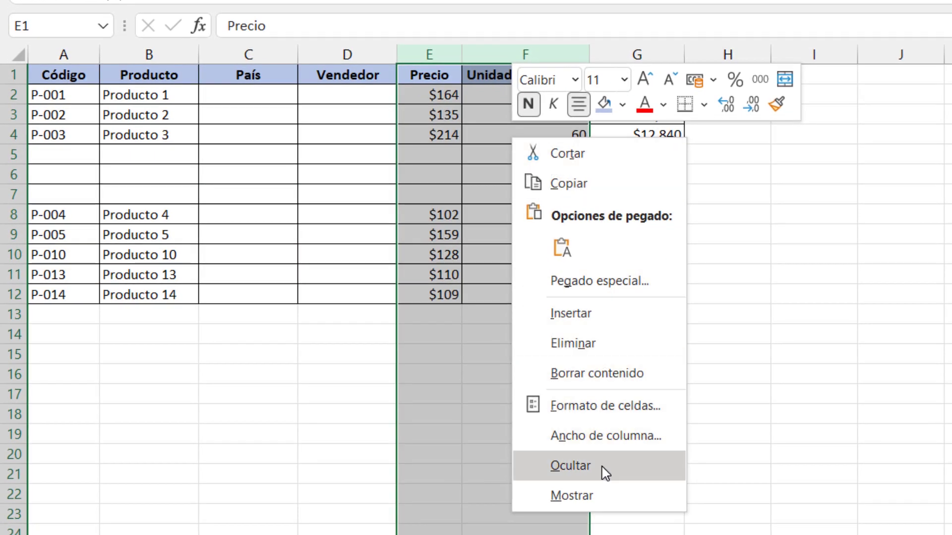
pyautogui.click(604, 473)
pyautogui.click(425, 118)
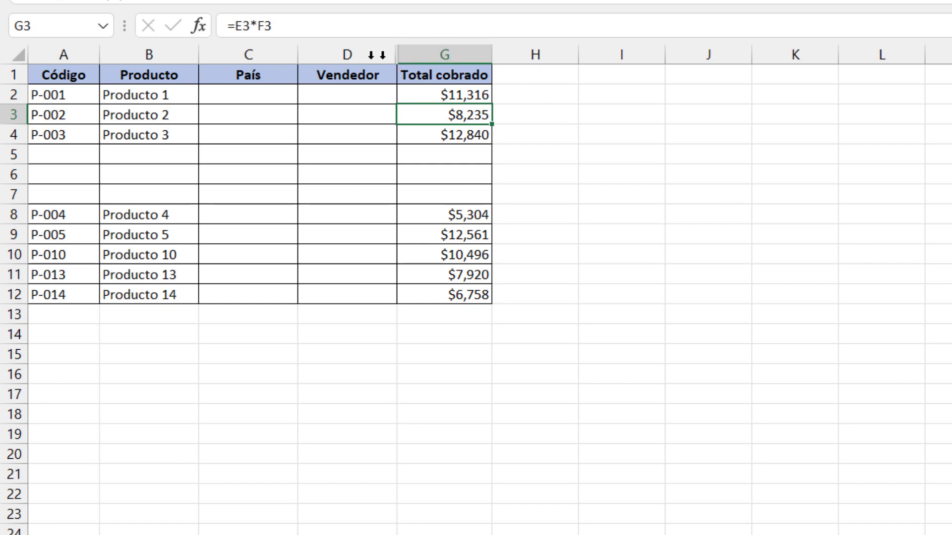
# Unhide columns E and F across the D–G selection with Mostrar
pyautogui.click(346, 49)
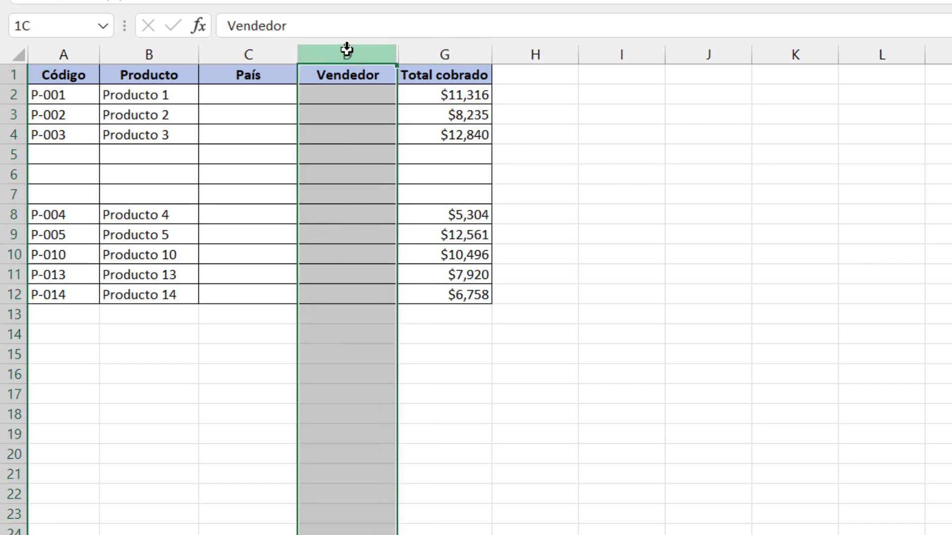
pyautogui.moveTo(347, 50); pyautogui.dragTo(442, 55)
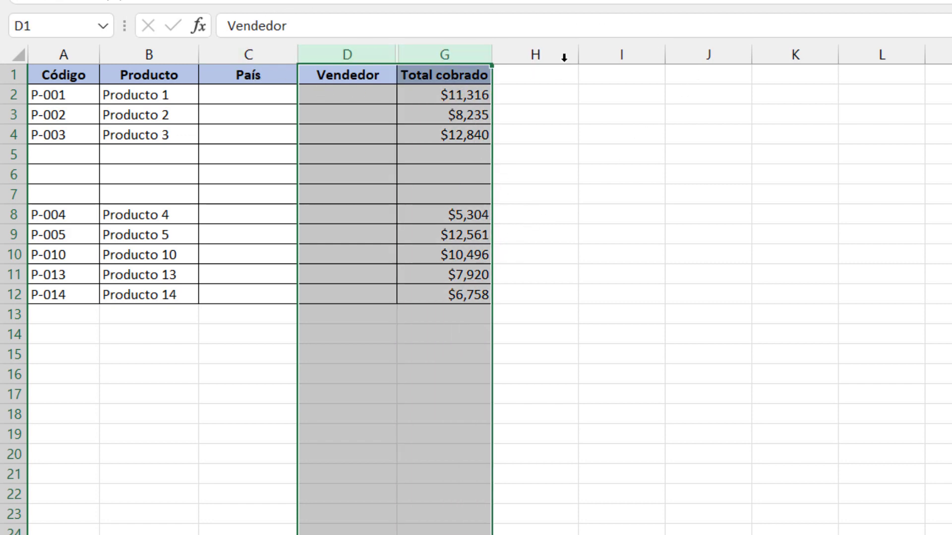
pyautogui.rightClick(406, 115)
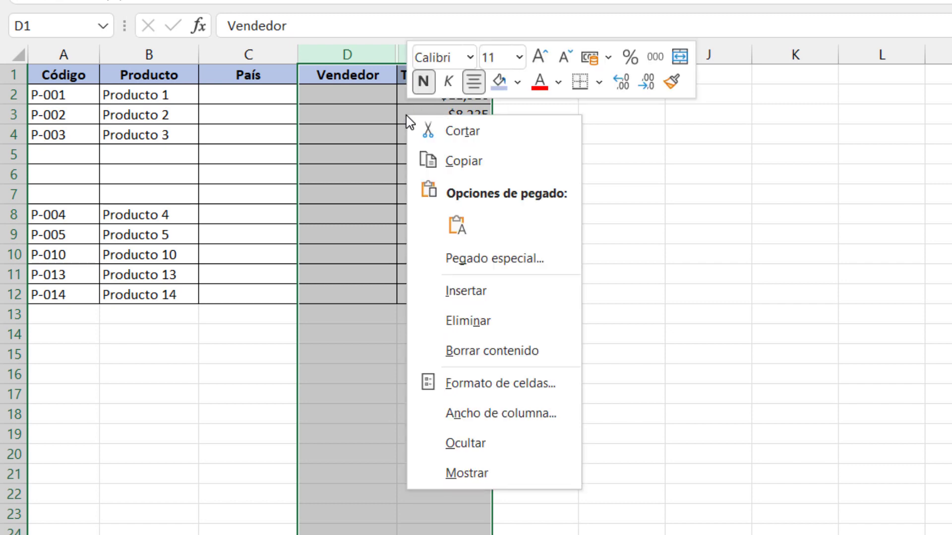
pyautogui.rightClick(364, 121)
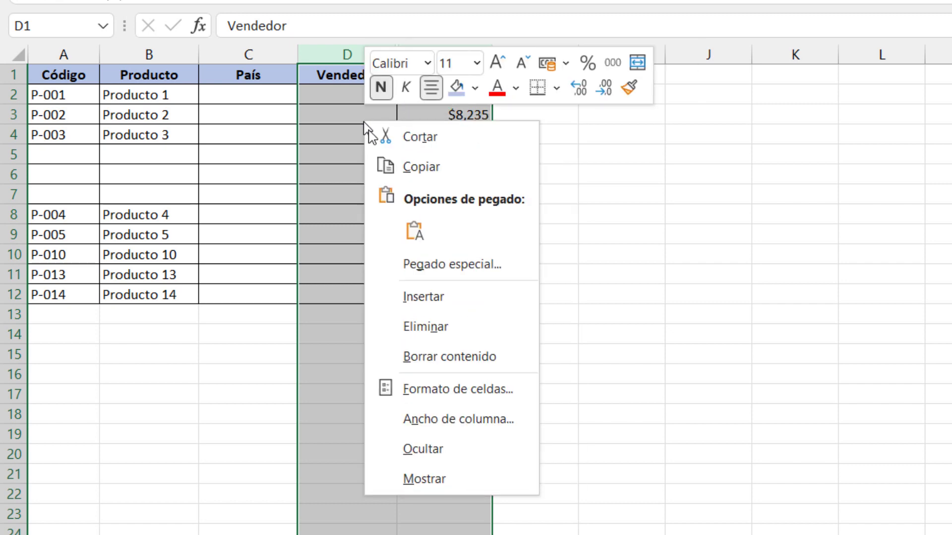
pyautogui.click(471, 479)
pyautogui.click(480, 91)
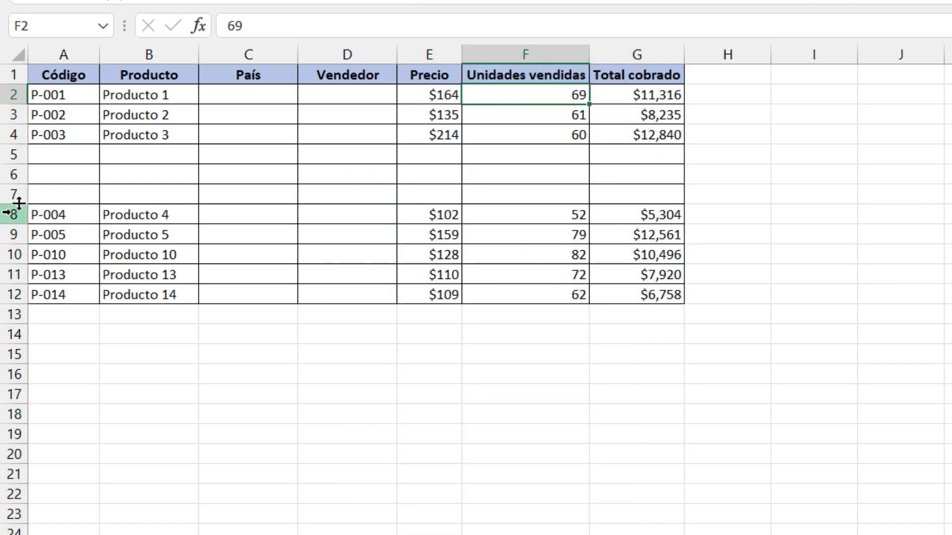
pyautogui.moveTo(13, 114); pyautogui.dragTo(15, 192)
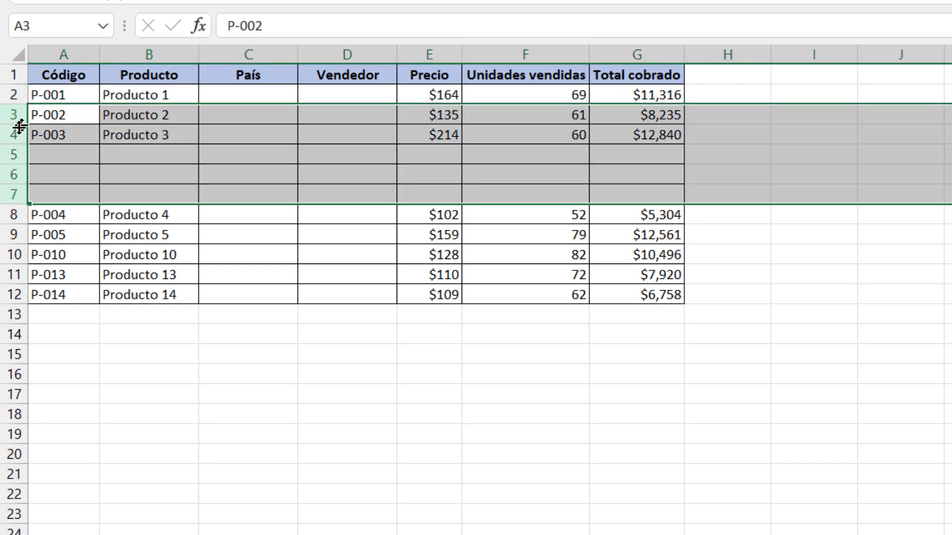
pyautogui.rightClick(171, 127)
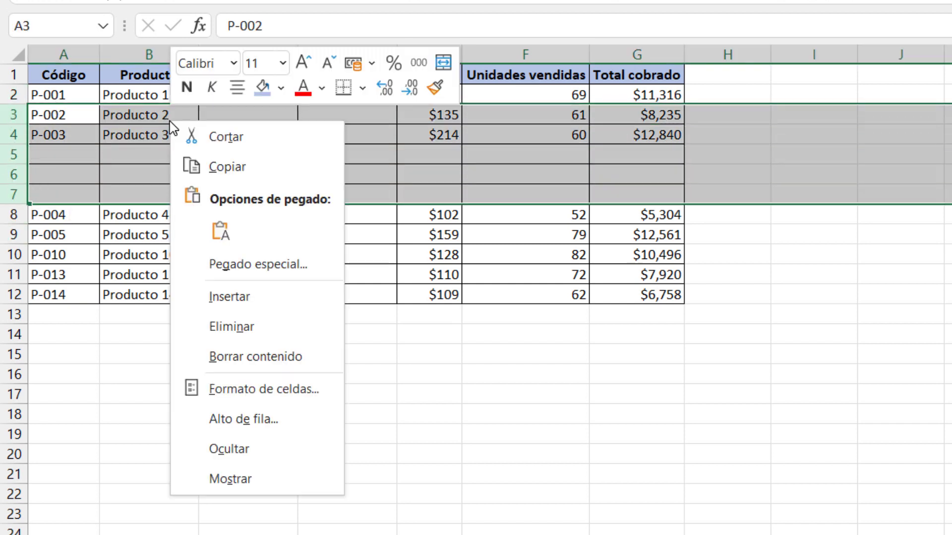
pyautogui.click(257, 449)
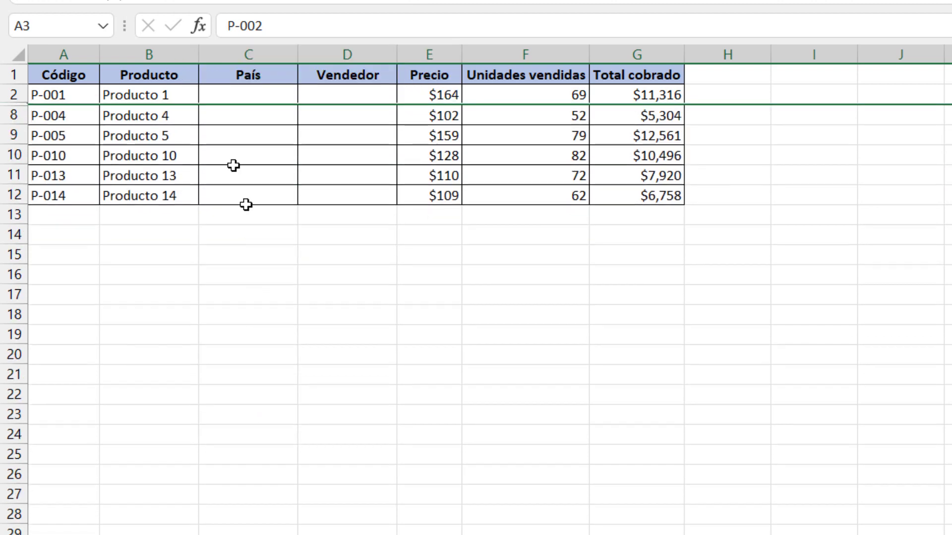
pyautogui.moveTo(10, 91); pyautogui.dragTo(9, 114)
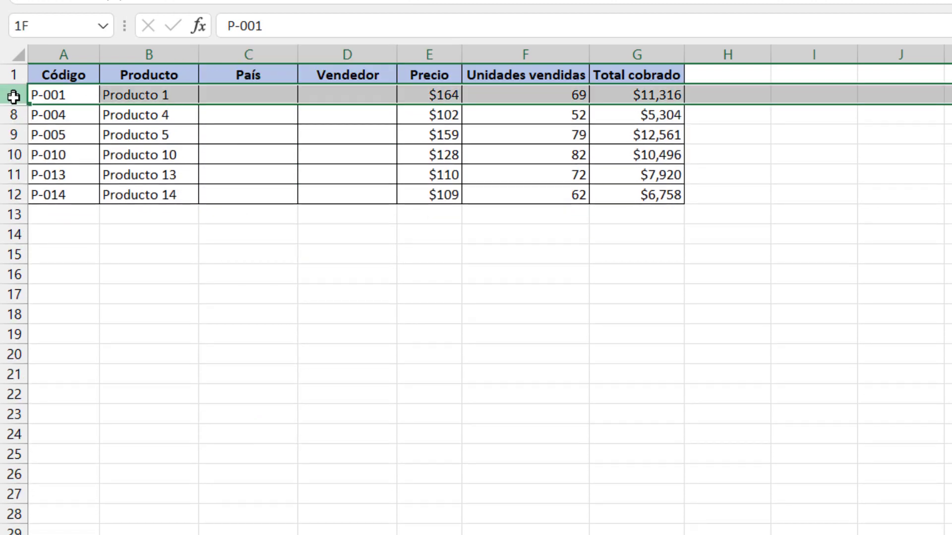
pyautogui.rightClick(166, 102)
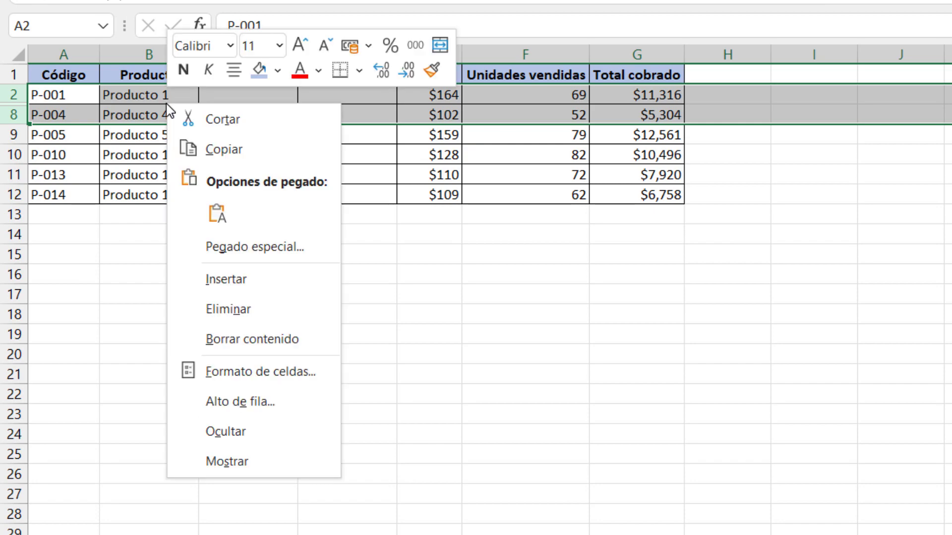
pyautogui.click(261, 459)
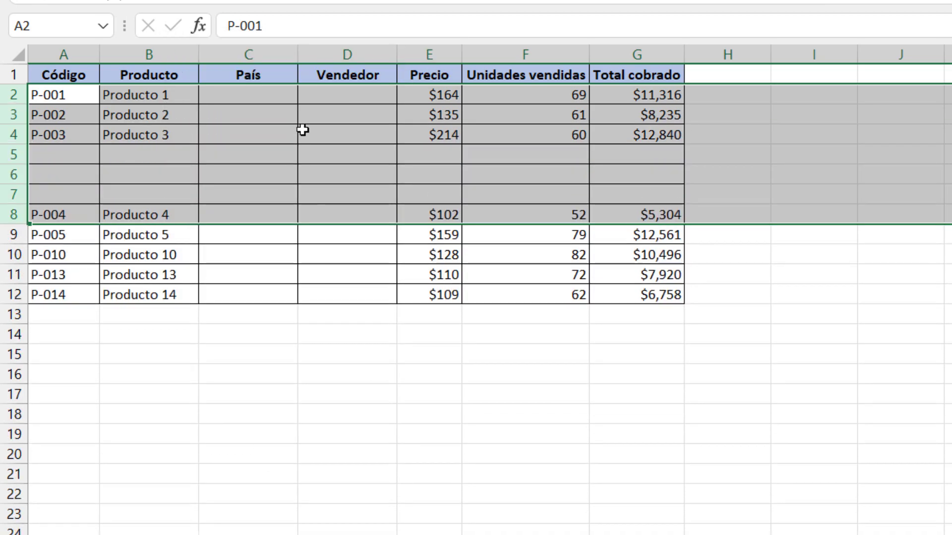
pyautogui.click(303, 130)
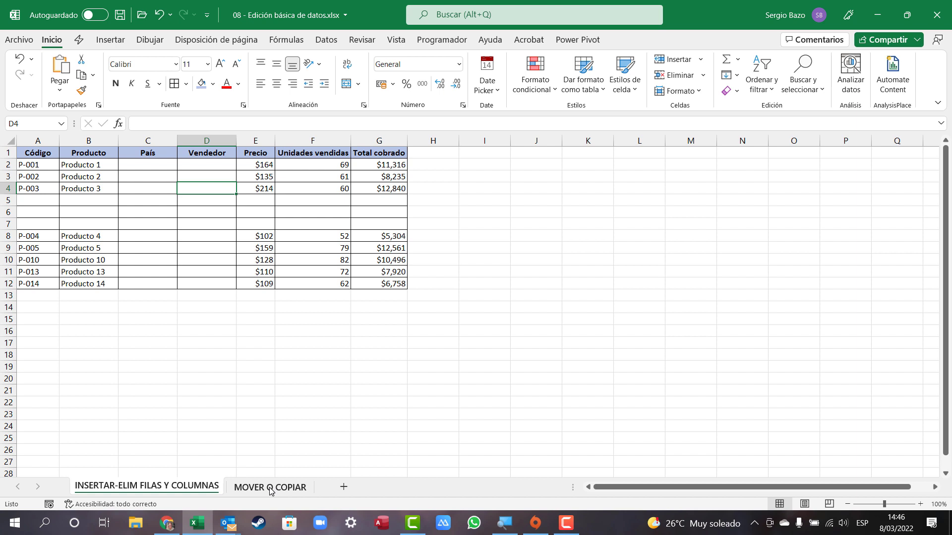
# On the MOVER O COPIAR sheet, drag the table A1:E15 to start at L5
pyautogui.click(270, 488)
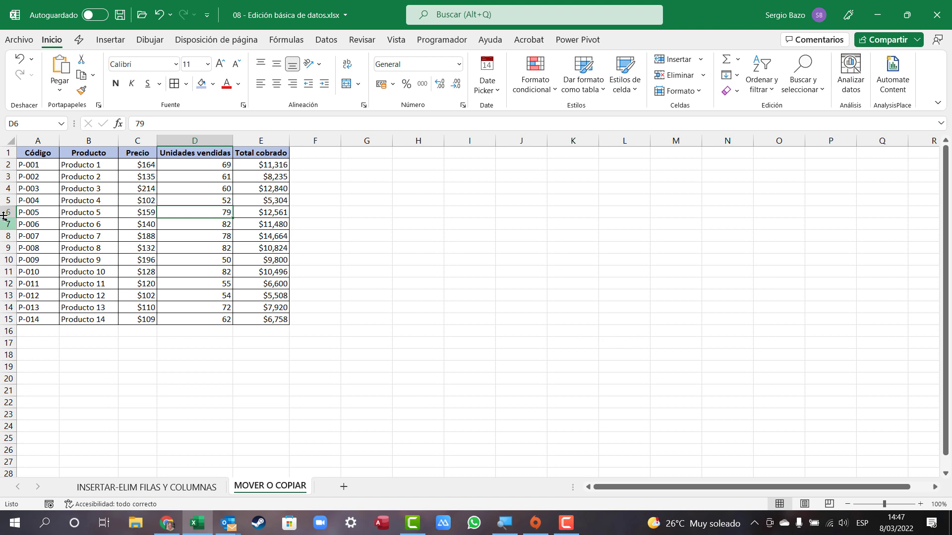
pyautogui.click(29, 152)
pyautogui.moveTo(38, 154); pyautogui.dragTo(267, 320)
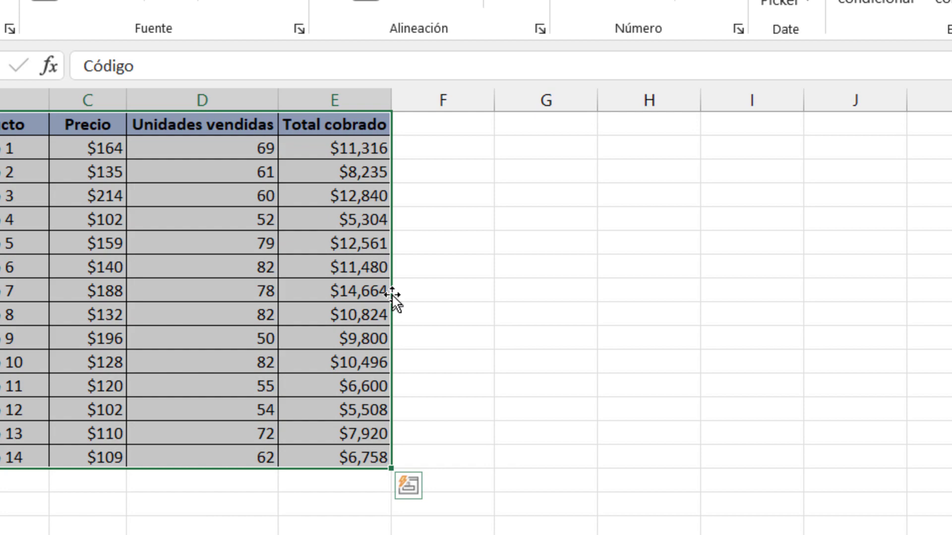
pyautogui.moveTo(392, 296)
pyautogui.mouseDown()
pyautogui.moveTo(671, 254)
pyautogui.moveTo(831, 288)
pyautogui.mouseUp()
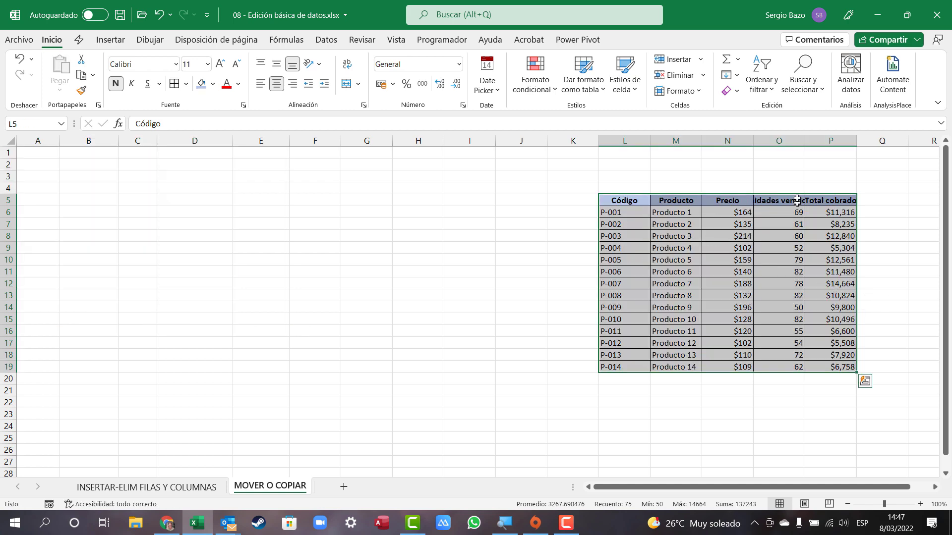
# Autofit the Unidades vendidas and Total cobrado columns to their contents
pyautogui.doubleClick(805, 140)
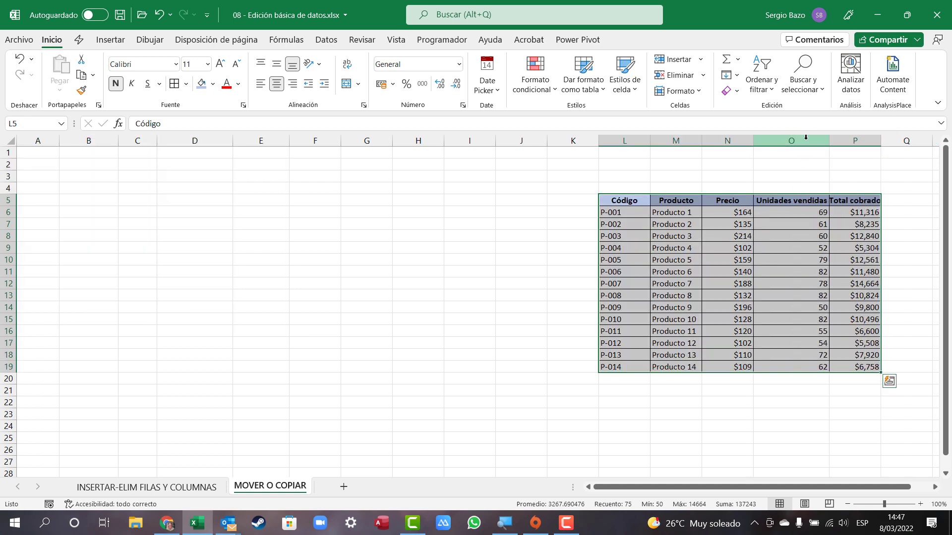
pyautogui.doubleClick(881, 139)
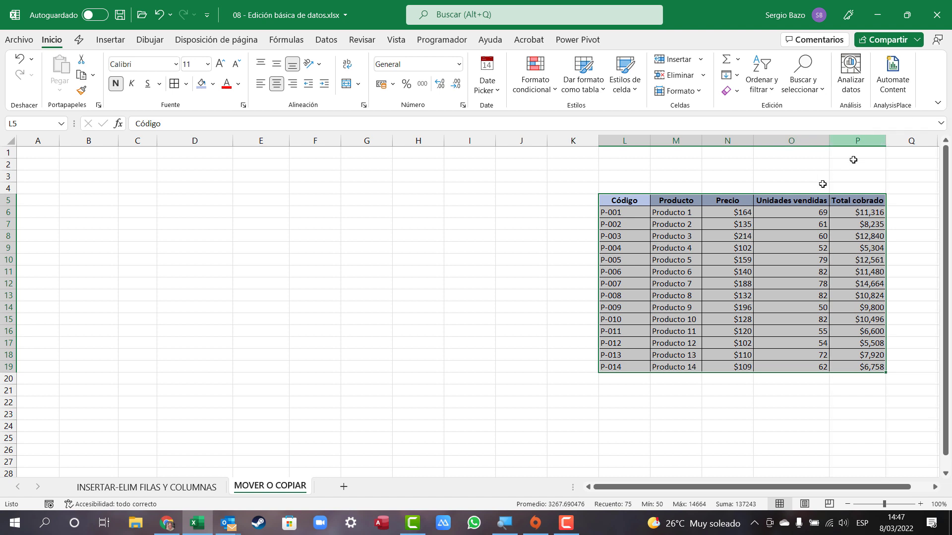
pyautogui.click(726, 264)
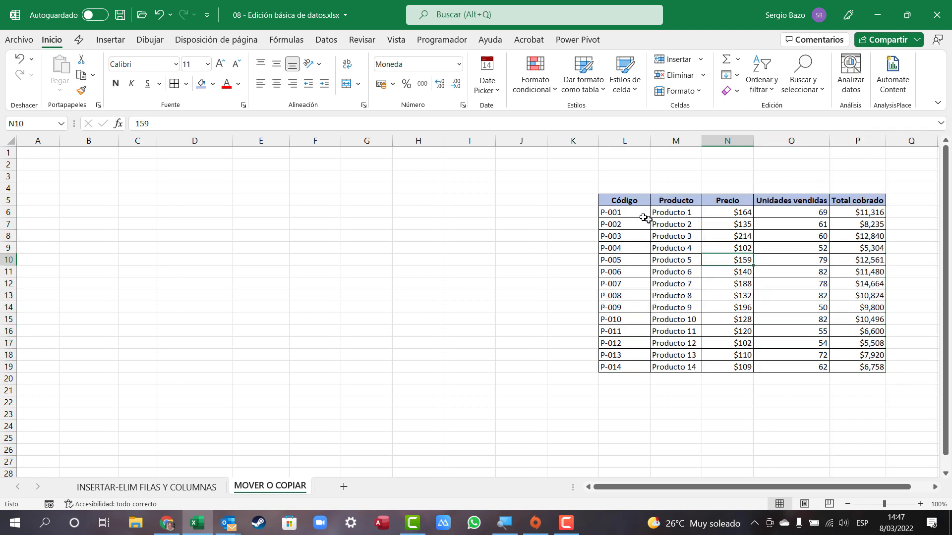
# Move the table from L5:P19 to E12:I26 and reselect it there
pyautogui.moveTo(621, 199); pyautogui.dragTo(867, 365)
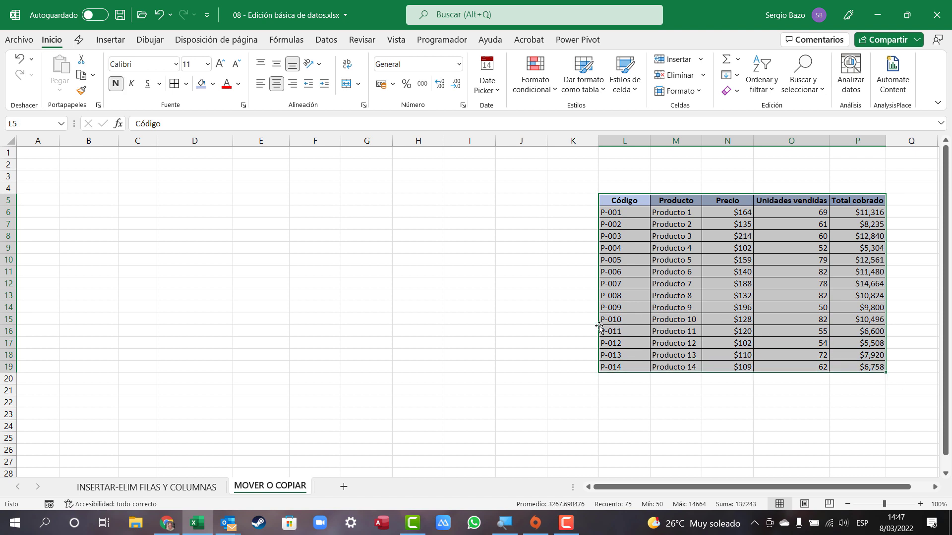
pyautogui.moveTo(599, 328)
pyautogui.mouseDown()
pyautogui.moveTo(241, 387)
pyautogui.moveTo(240, 414)
pyautogui.mouseUp()
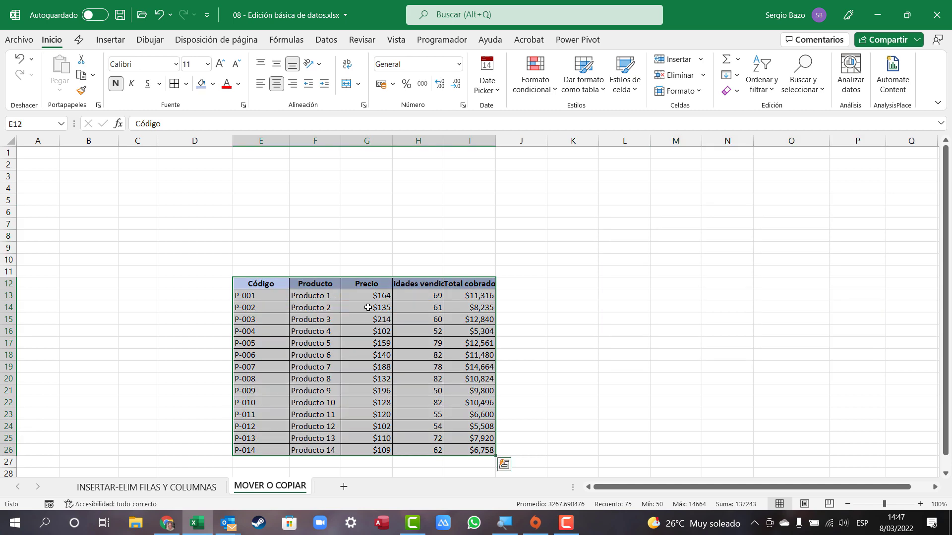
pyautogui.click(368, 308)
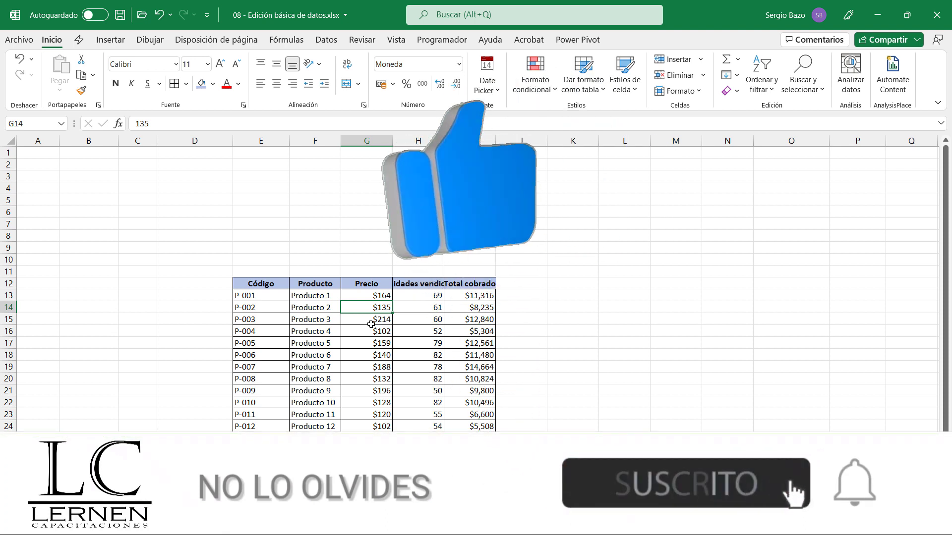
pyautogui.click(253, 282)
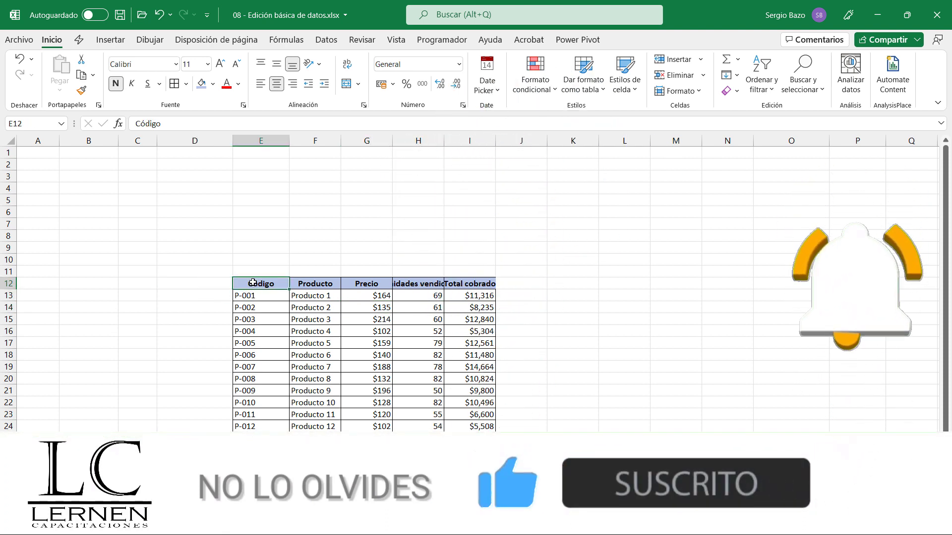
pyautogui.moveTo(253, 283)
pyautogui.mouseDown()
pyautogui.moveTo(367, 324)
pyautogui.moveTo(467, 407)
pyautogui.moveTo(468, 456)
pyautogui.mouseUp()
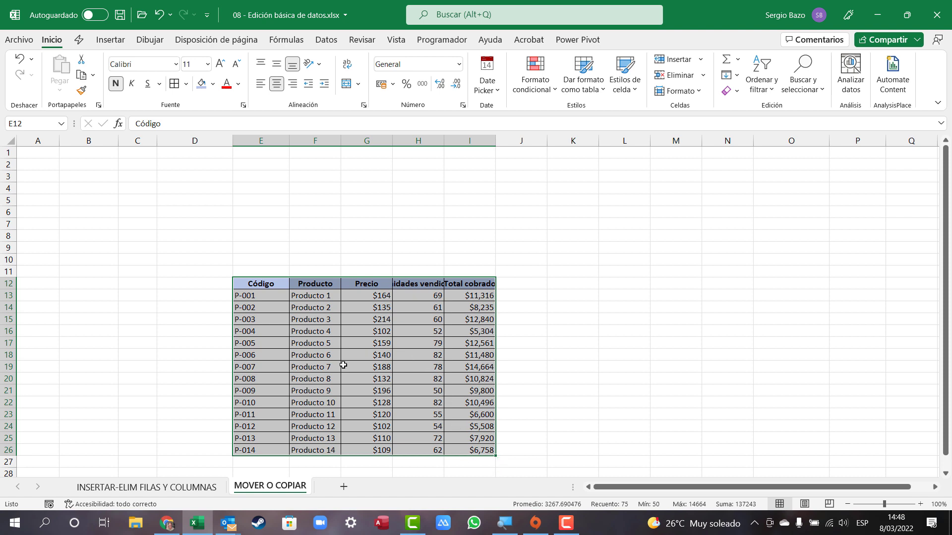
# Dismiss the cell menu and add a blank sheet, Hoja3, after MOVER O COPIAR
pyautogui.rightClick(348, 321)
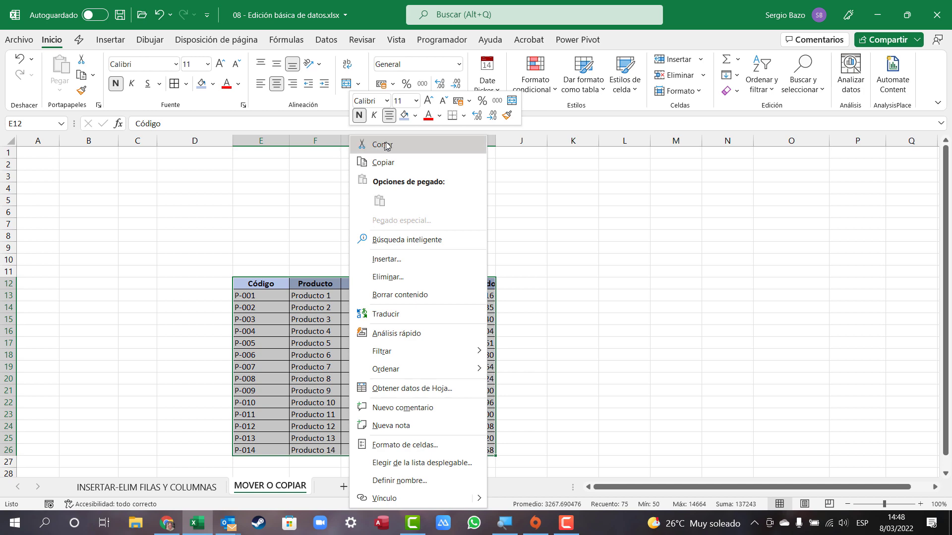
pyautogui.press('Escape')
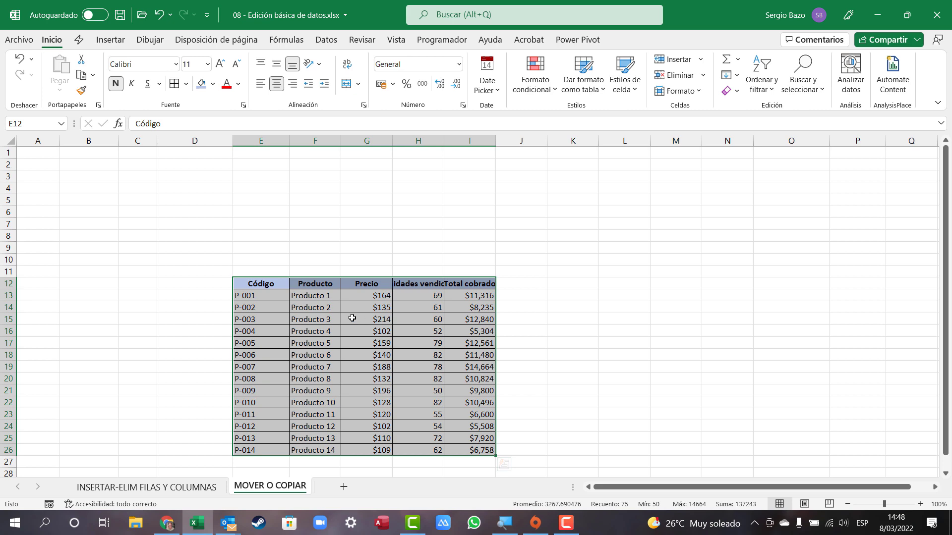
pyautogui.click(343, 488)
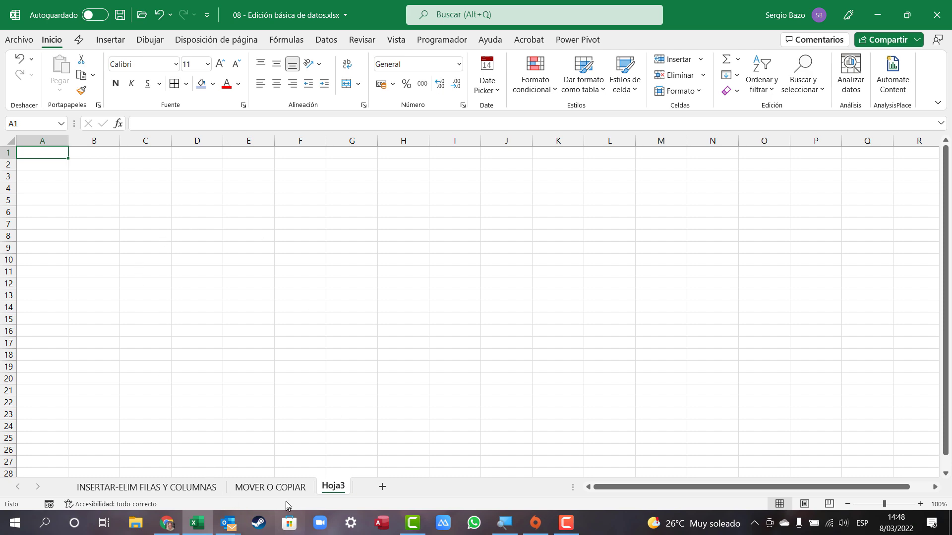
# Cut the sales table from E12:I26 on MOVER O COPIAR and paste it at D4 on Hoja3
pyautogui.click(270, 487)
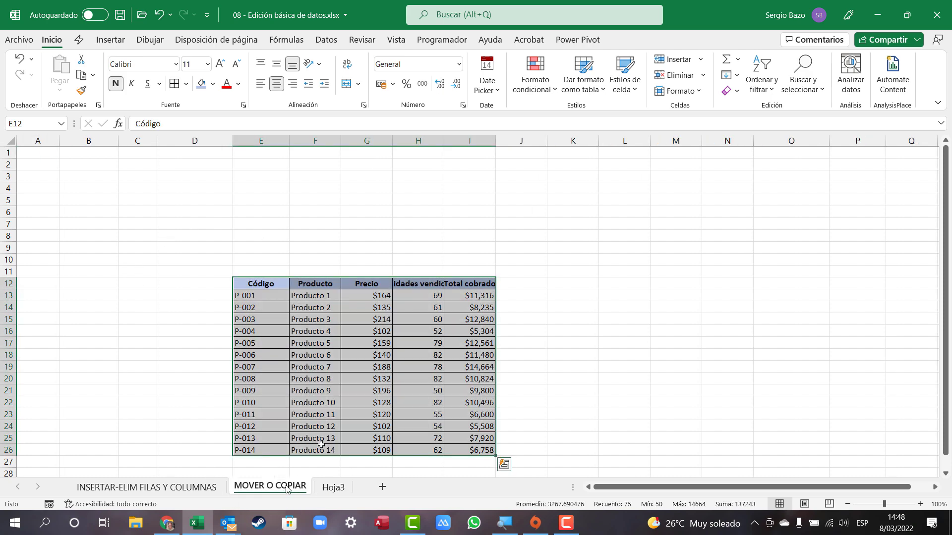
pyautogui.rightClick(334, 322)
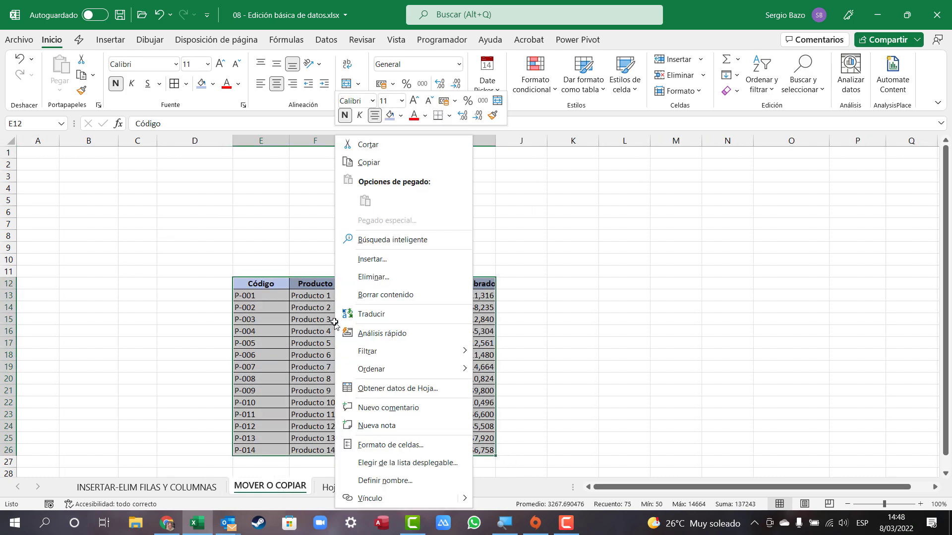
pyautogui.click(430, 147)
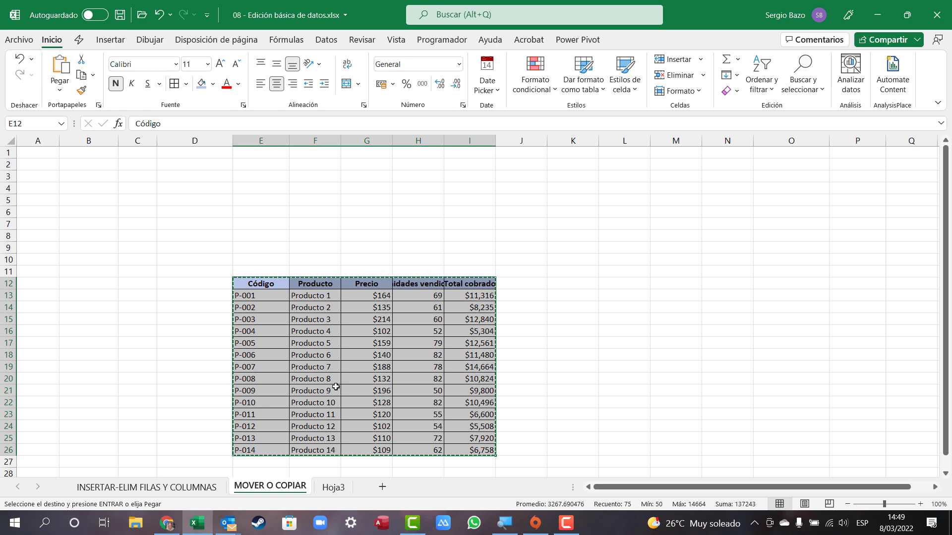
pyautogui.click(333, 487)
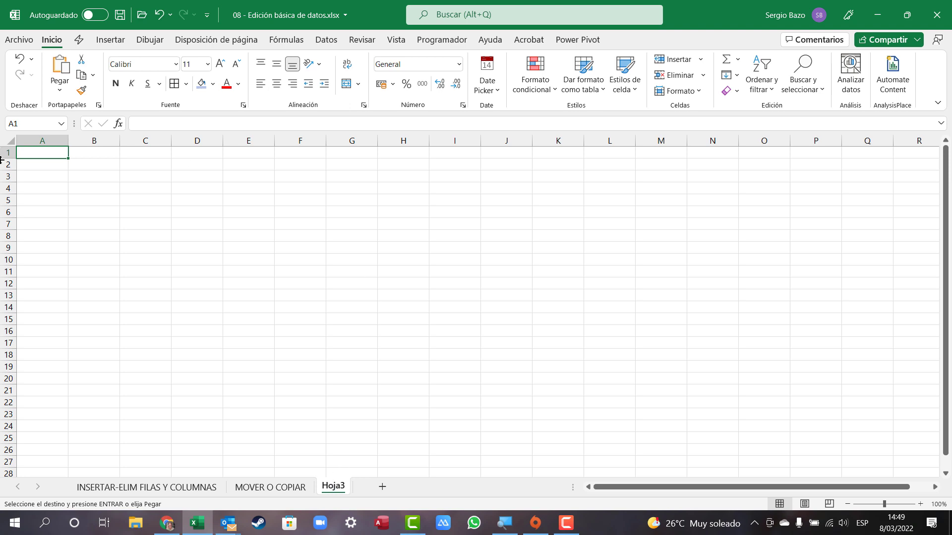
pyautogui.rightClick(197, 186)
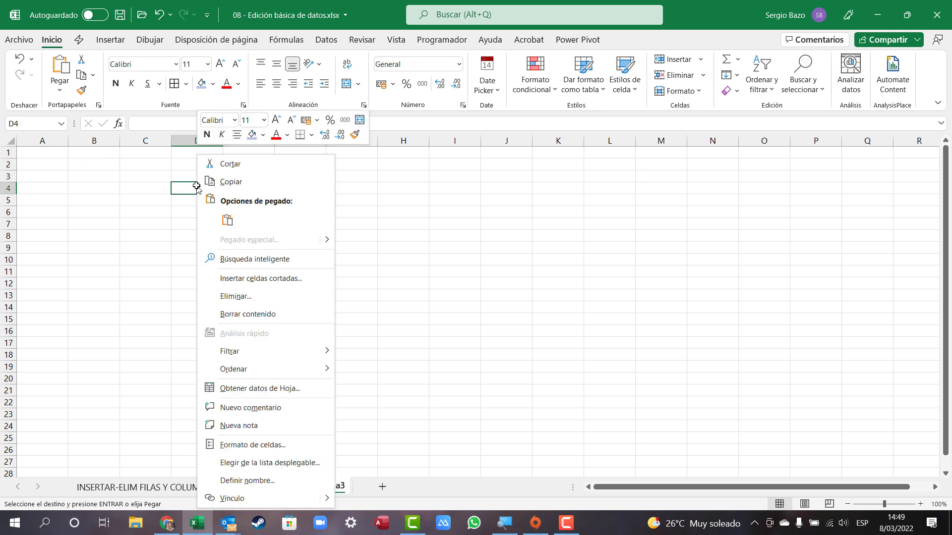
pyautogui.click(228, 223)
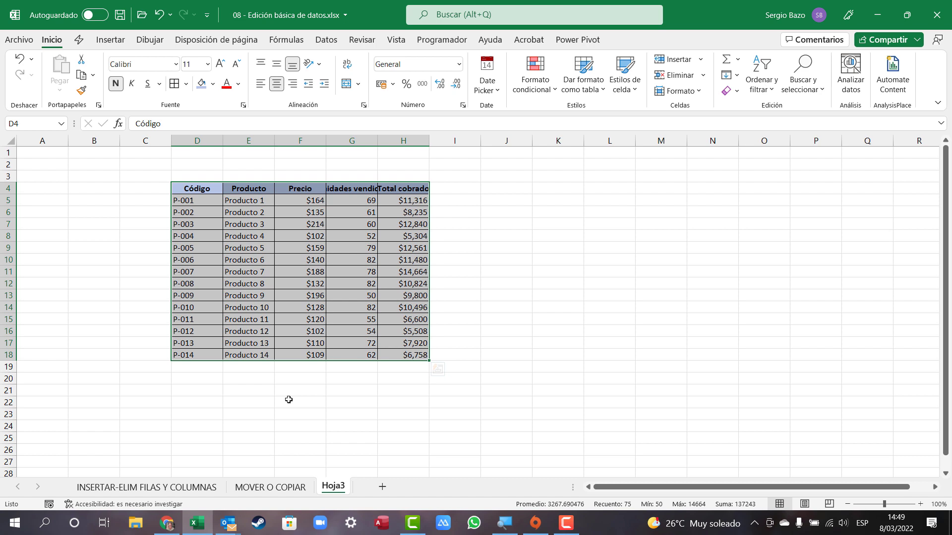
pyautogui.click(300, 296)
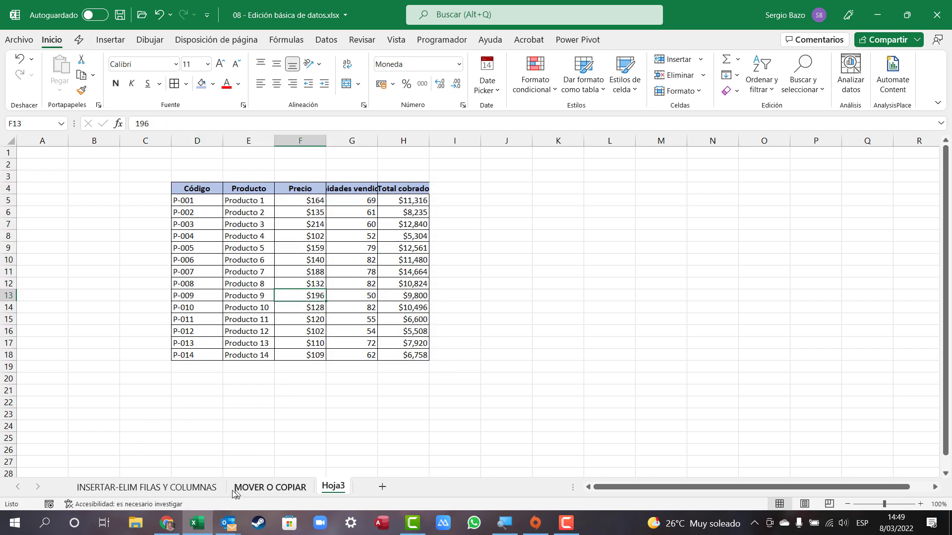
pyautogui.click(258, 489)
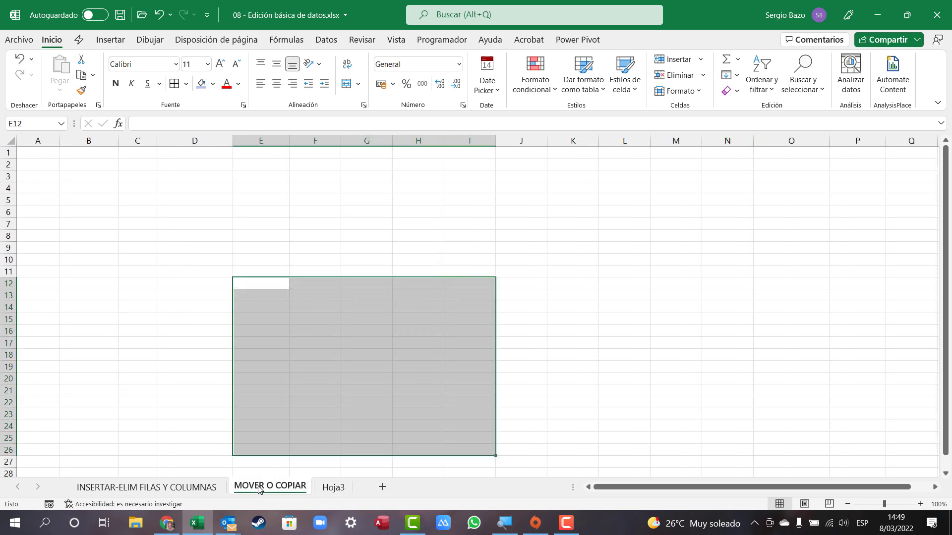
pyautogui.click(333, 488)
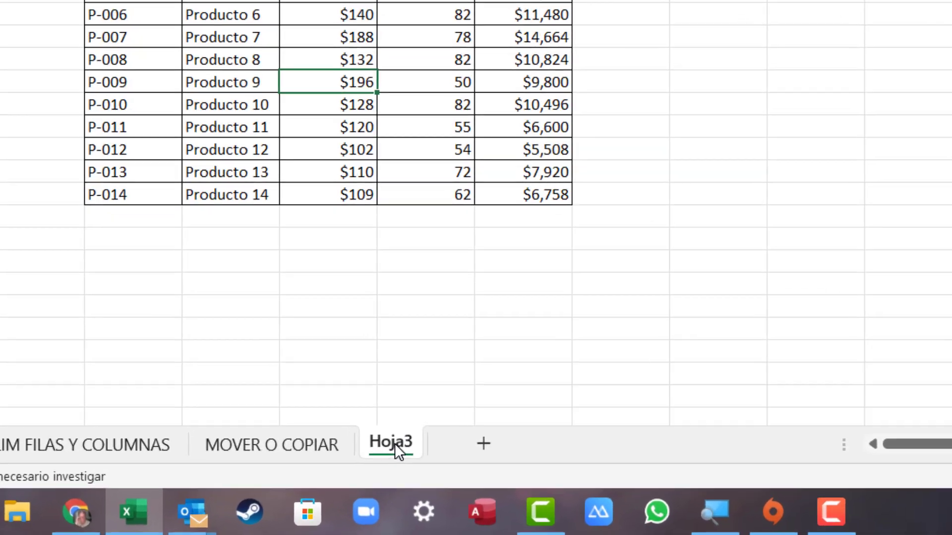
# Open Mover o copiar for the Hoja3 sheet, keeping this workbook as the destination
pyautogui.rightClick(335, 486)
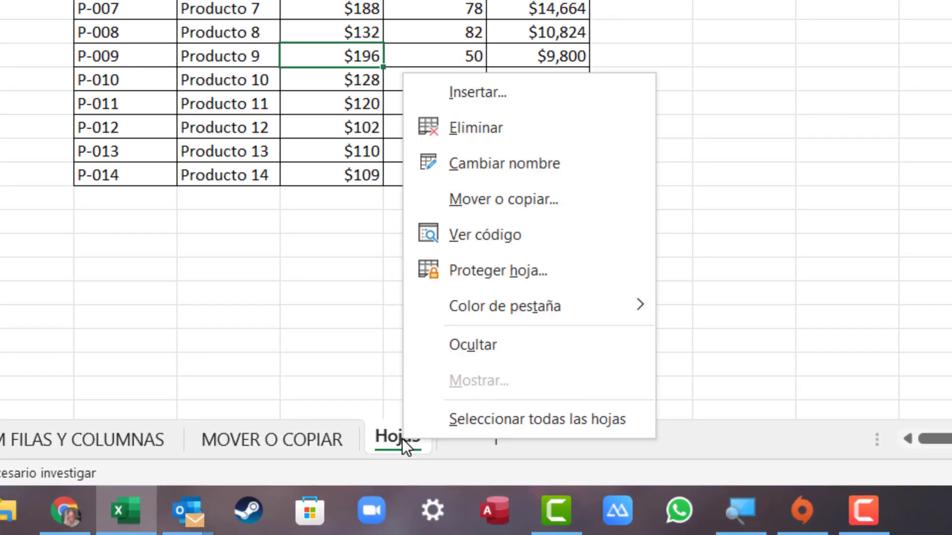
pyautogui.click(564, 200)
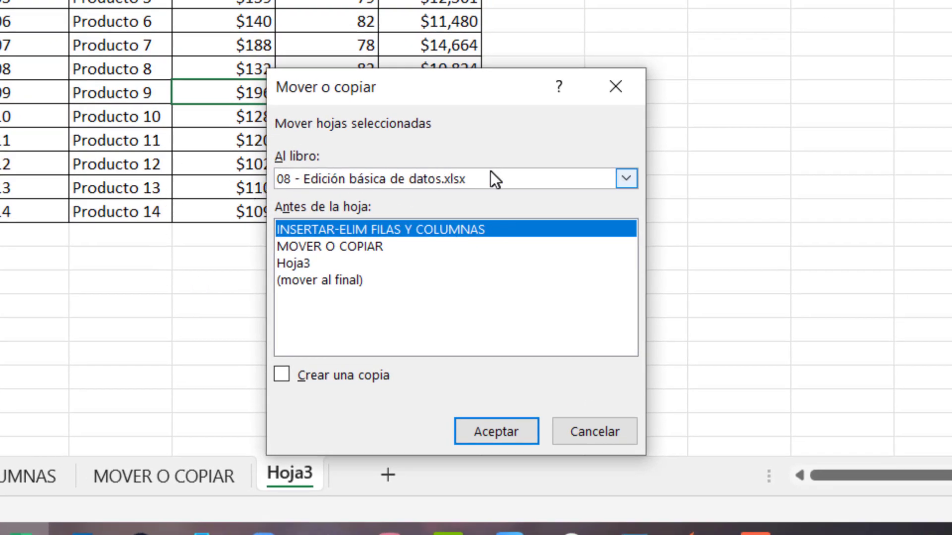
pyautogui.click(627, 179)
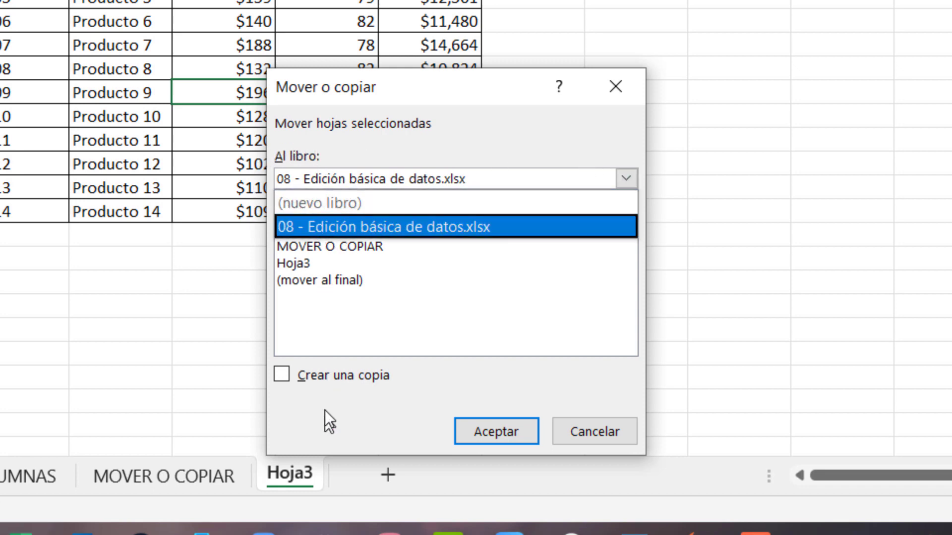
pyautogui.press('Escape')
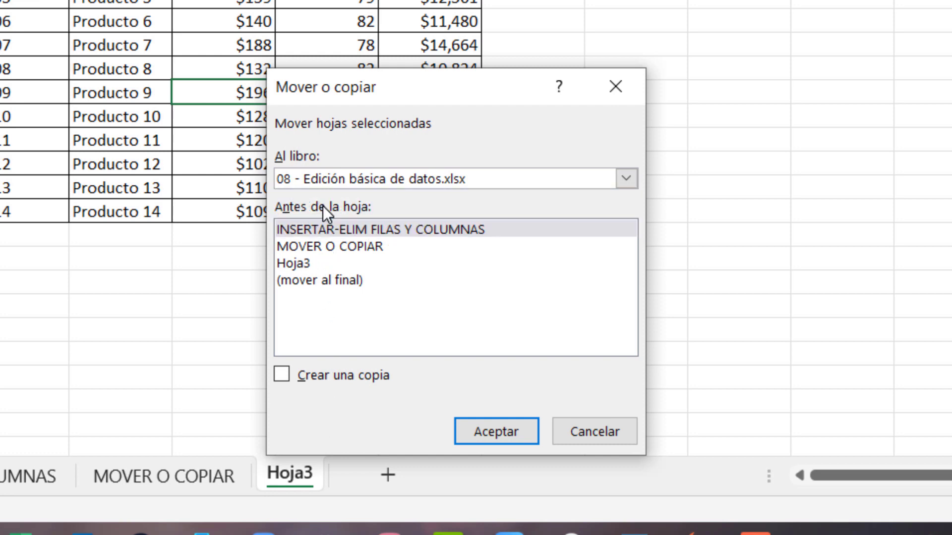
pyautogui.press('Up')
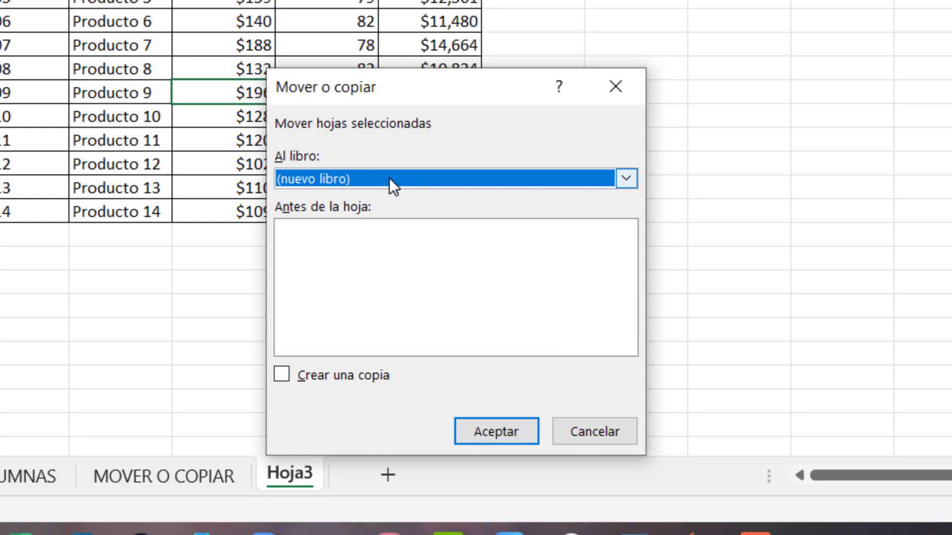
pyautogui.click(389, 178)
pyautogui.click(383, 222)
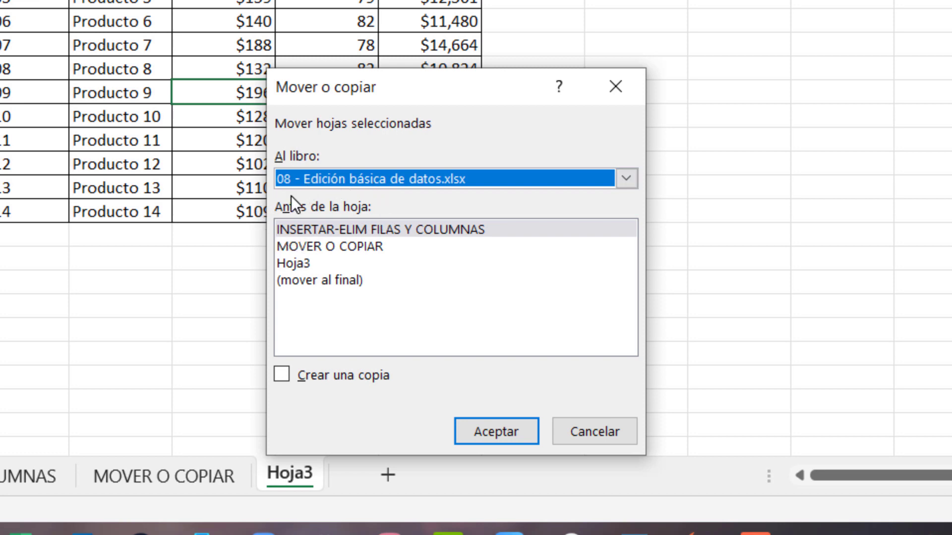
# Place a copy at the end with Crear una copia ticked, creating Hoja3 (2)
pyautogui.click(302, 228)
pyautogui.click(302, 247)
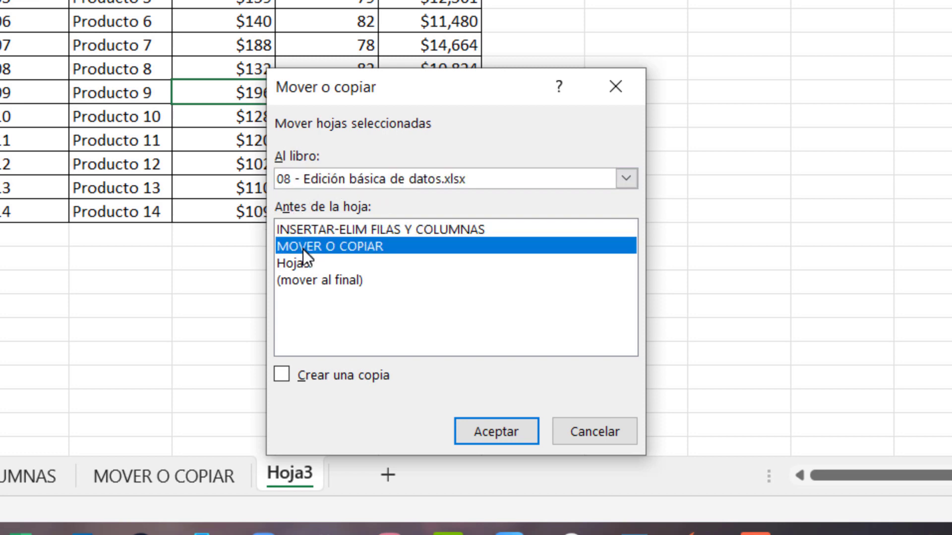
pyautogui.click(302, 262)
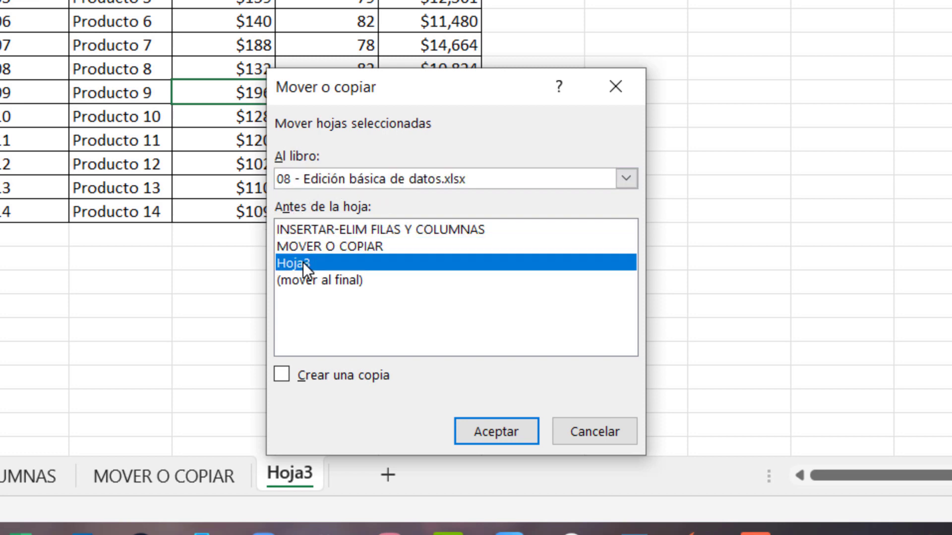
pyautogui.click(304, 280)
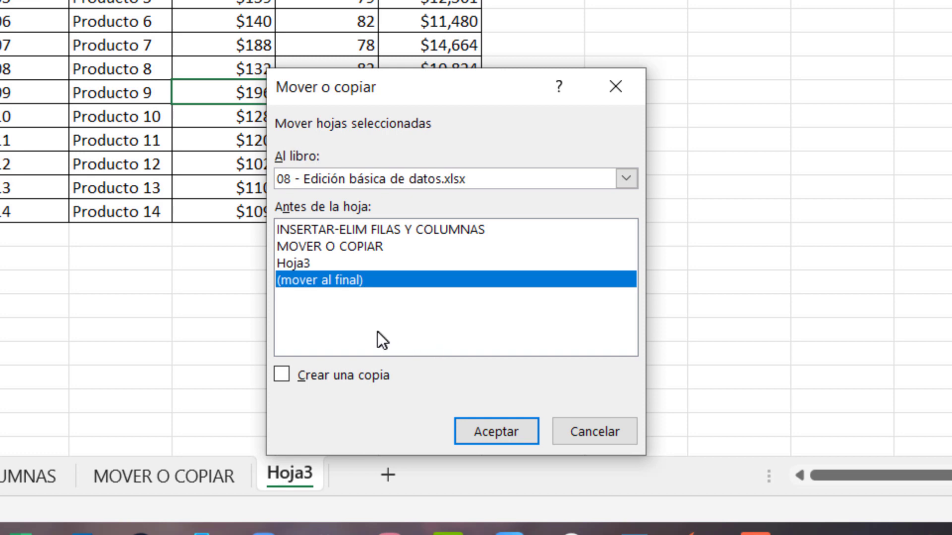
pyautogui.click(280, 378)
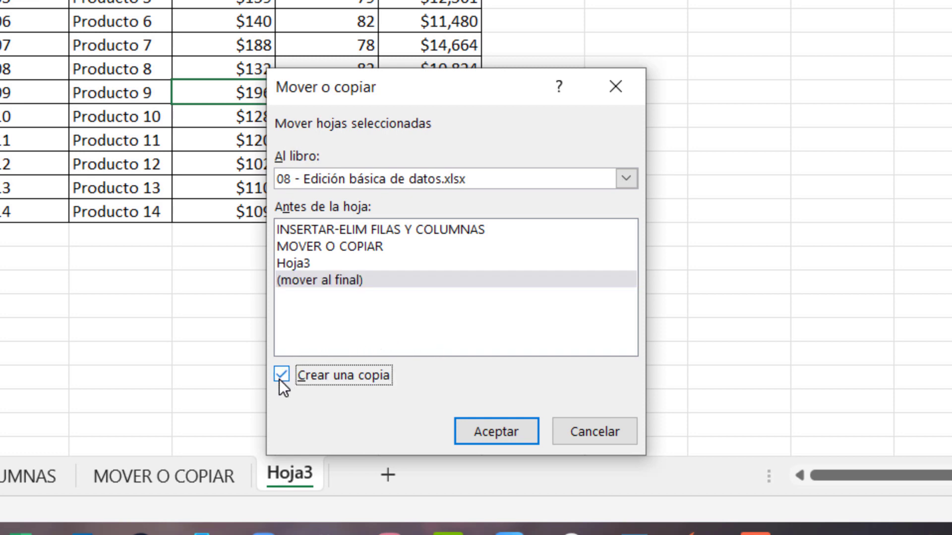
pyautogui.click(501, 433)
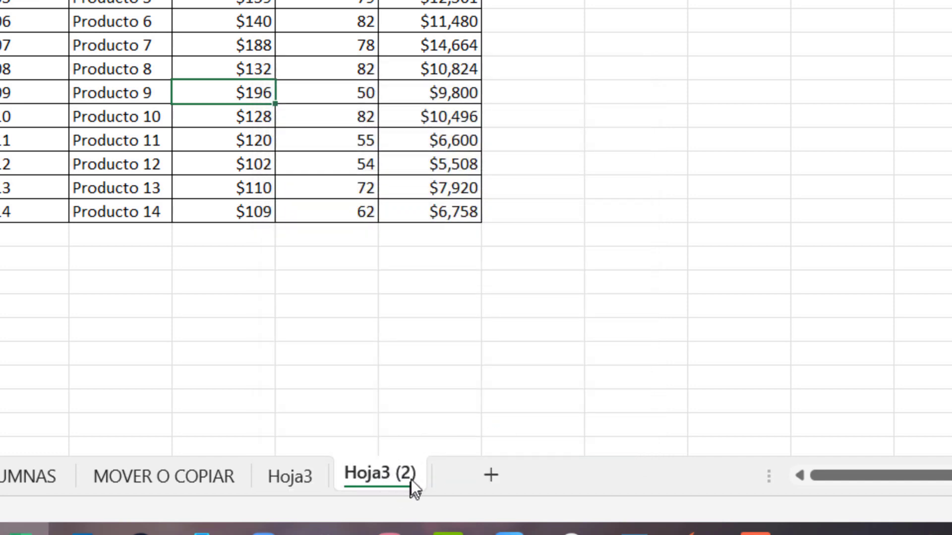
pyautogui.click(304, 471)
pyautogui.click(375, 473)
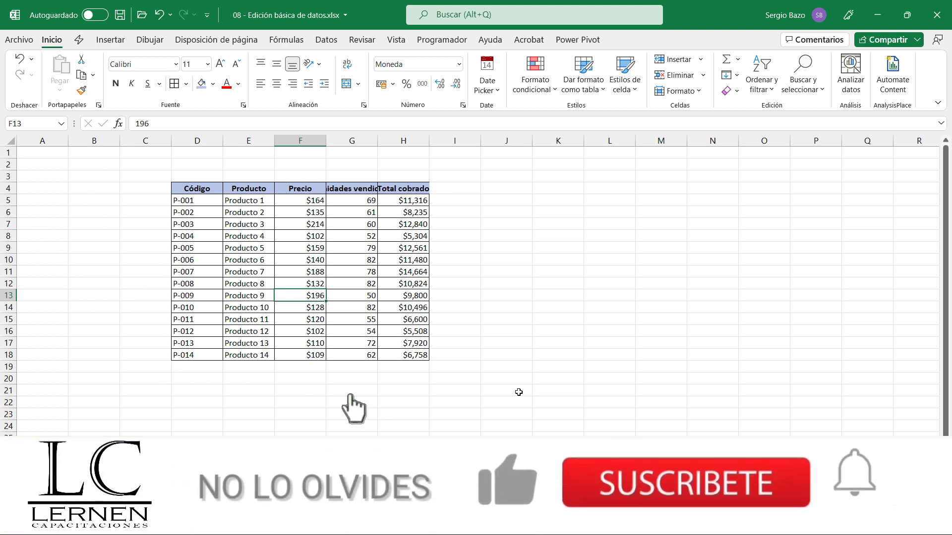
# Select D4:H18 on Hoja3 (2) and bring up its right-click menu
pyautogui.moveTo(183, 188)
pyautogui.mouseDown()
pyautogui.moveTo(263, 217)
pyautogui.moveTo(419, 355)
pyautogui.mouseUp()
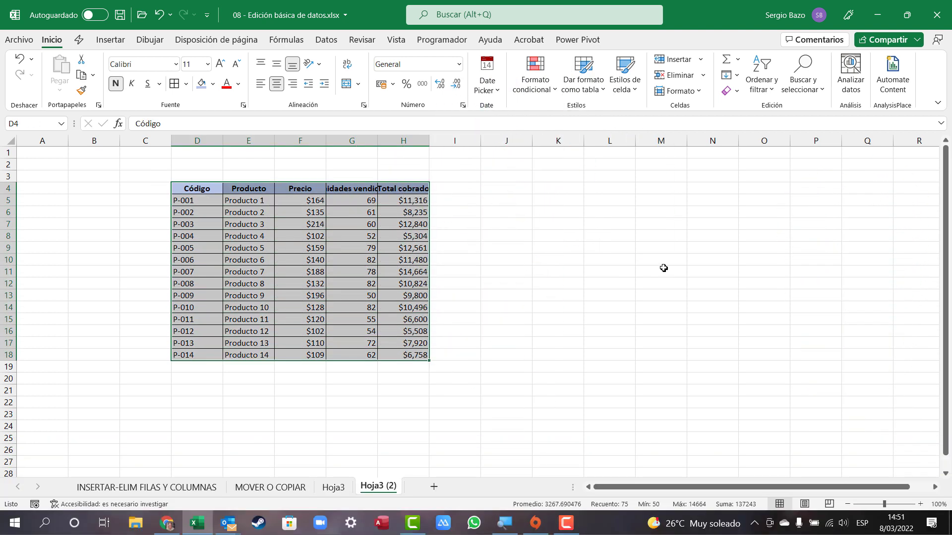
pyautogui.rightClick(281, 251)
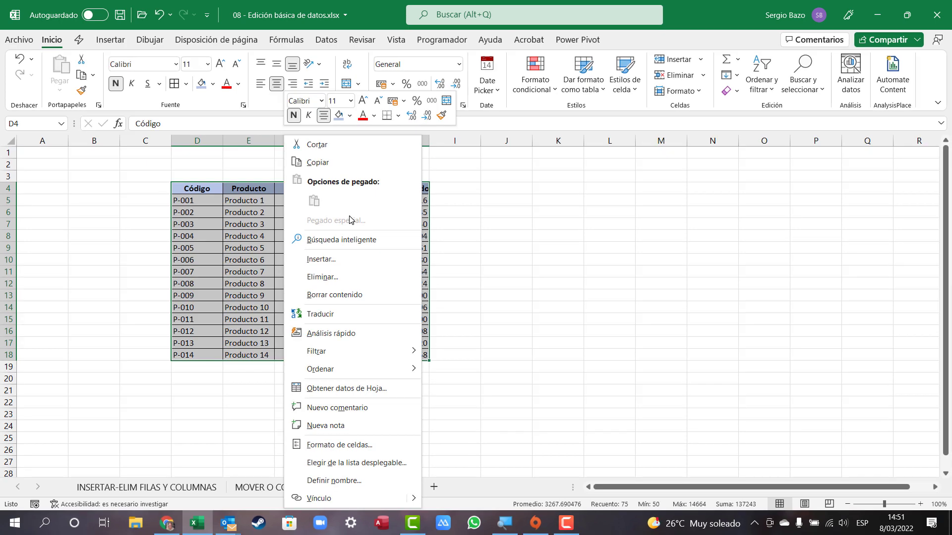
# Copy the table, add the new sheet Hoja5 and paste it at C5 with formatting
pyautogui.click(312, 163)
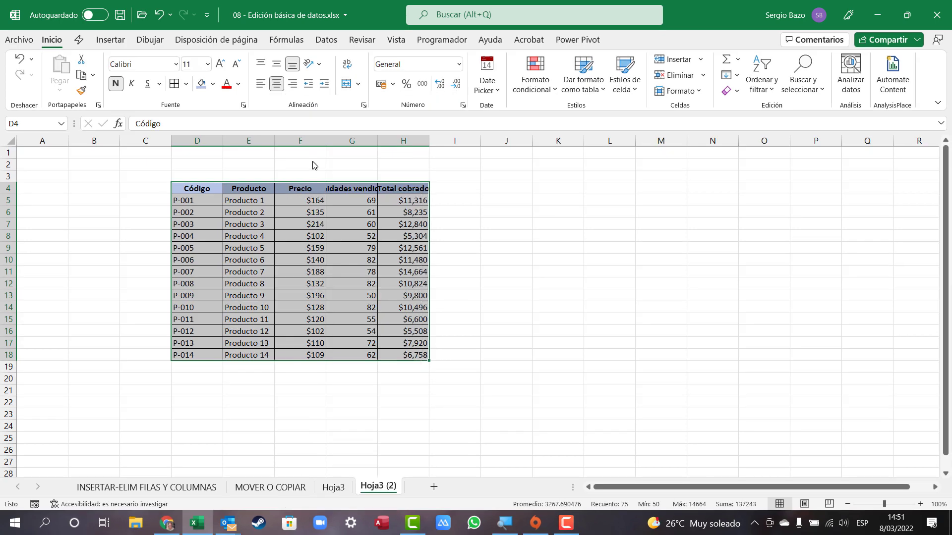
pyautogui.click(434, 487)
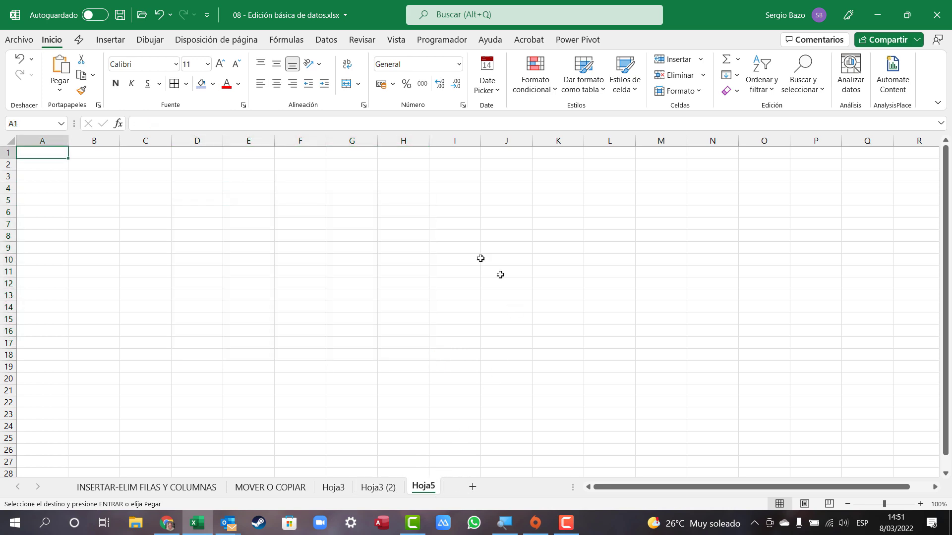
pyautogui.click(141, 199)
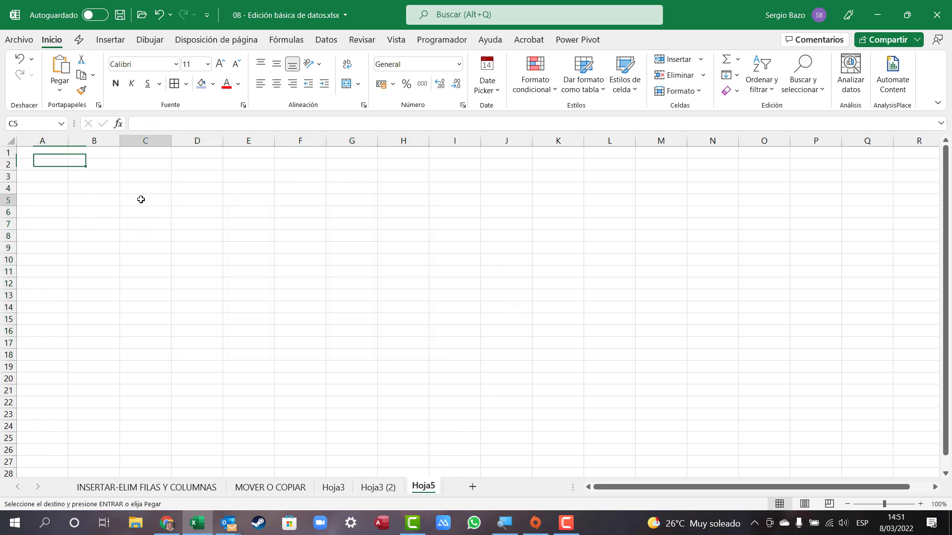
pyautogui.rightClick(141, 200)
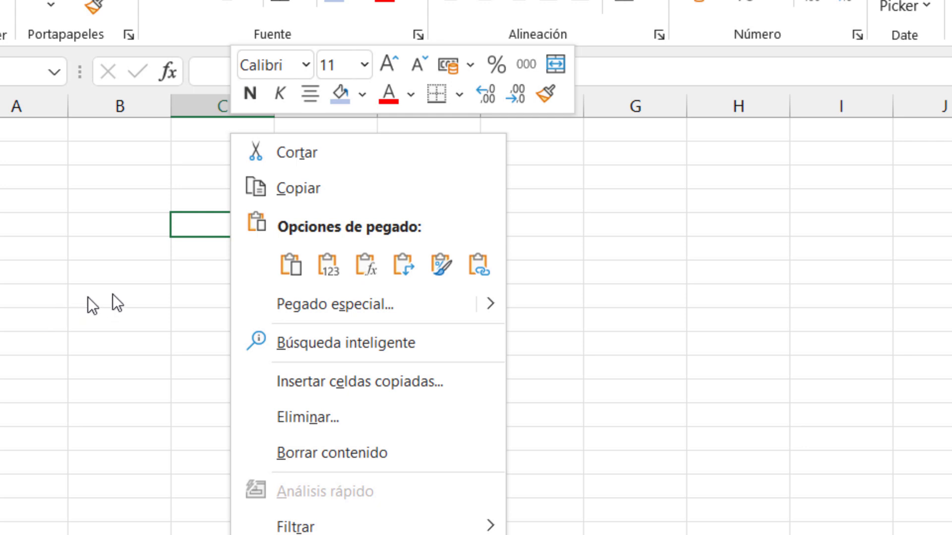
pyautogui.click(285, 265)
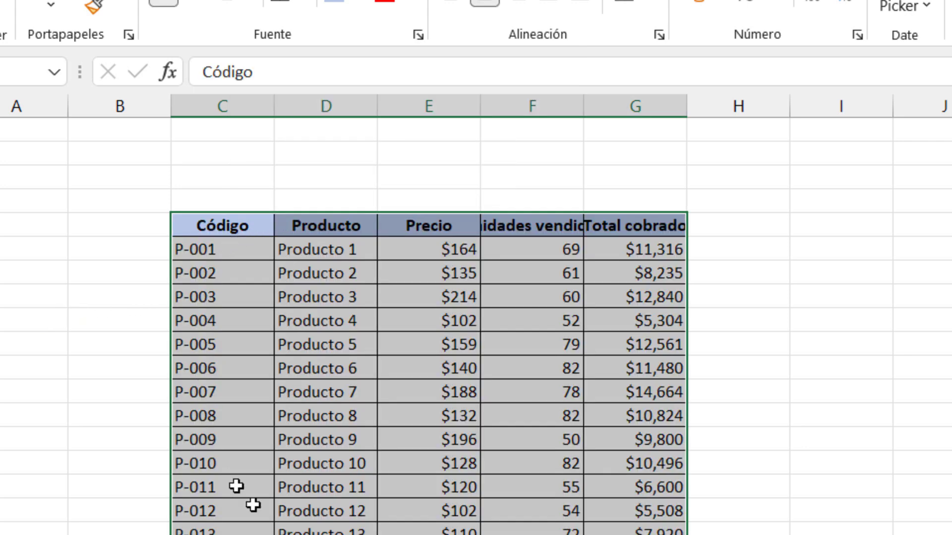
# Check that the first pasted Total cobrado cell, G6, holds the formula =E6*F6
pyautogui.click(229, 225)
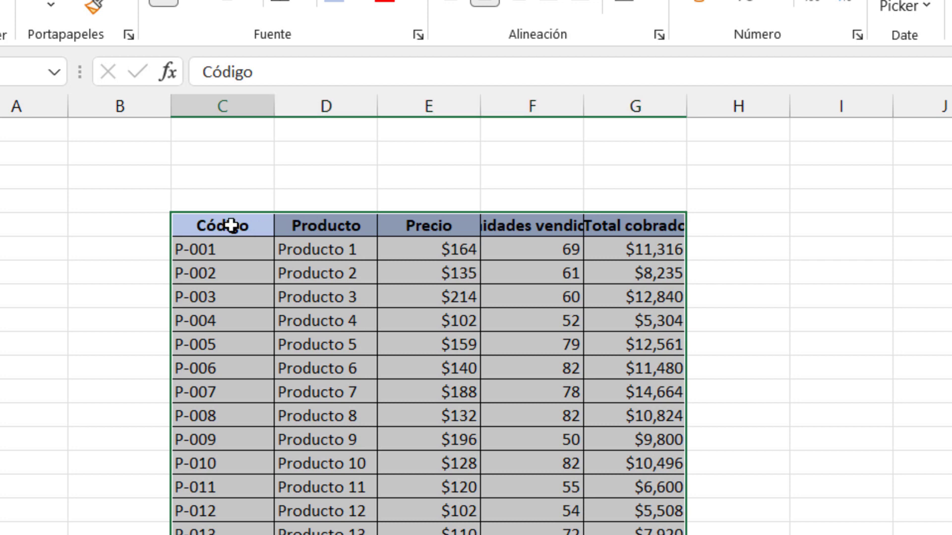
pyautogui.click(444, 251)
pyautogui.moveTo(443, 251); pyautogui.dragTo(446, 534)
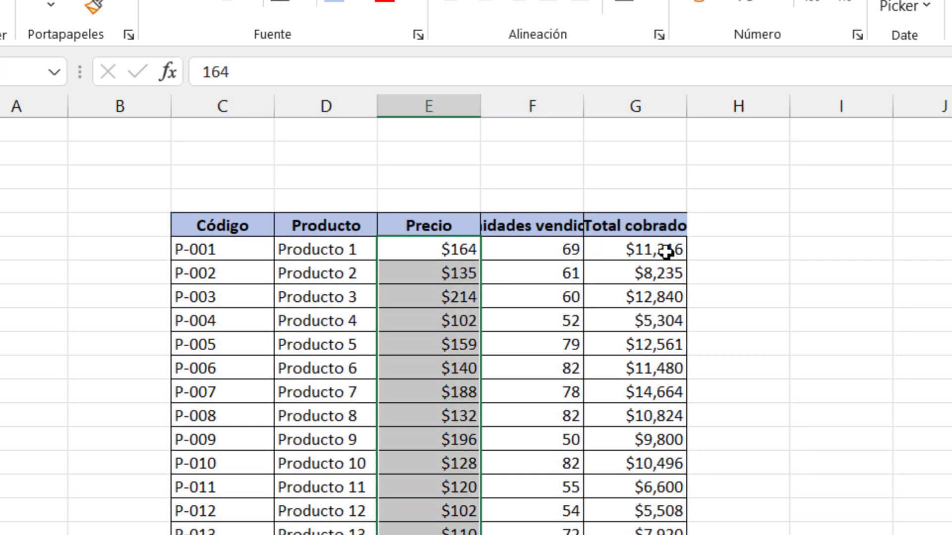
pyautogui.moveTo(667, 249); pyautogui.dragTo(665, 533)
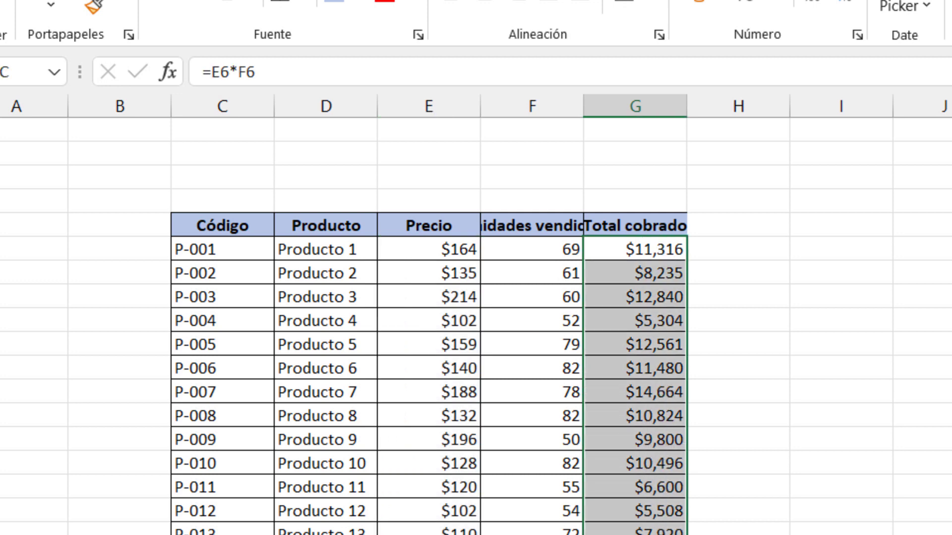
pyautogui.doubleClick(656, 250)
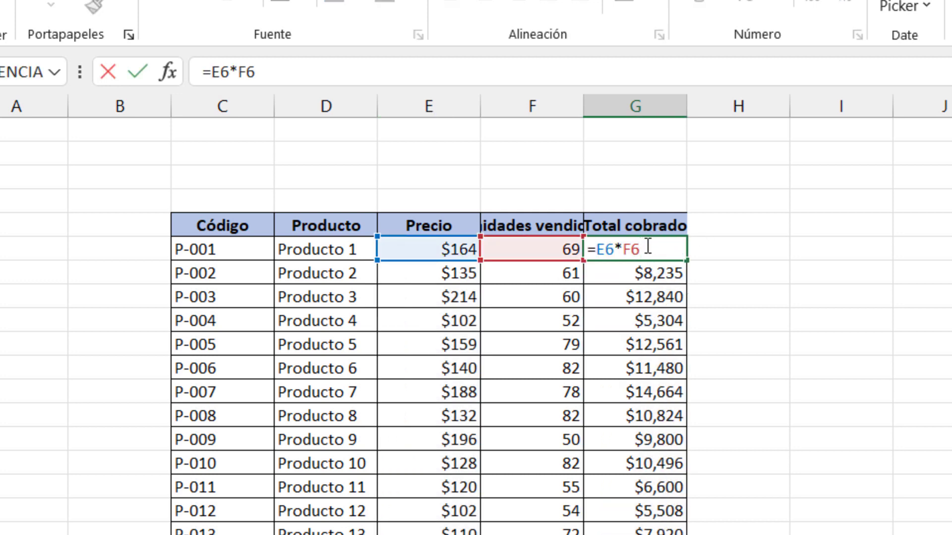
pyautogui.moveTo(641, 250); pyautogui.dragTo(572, 251)
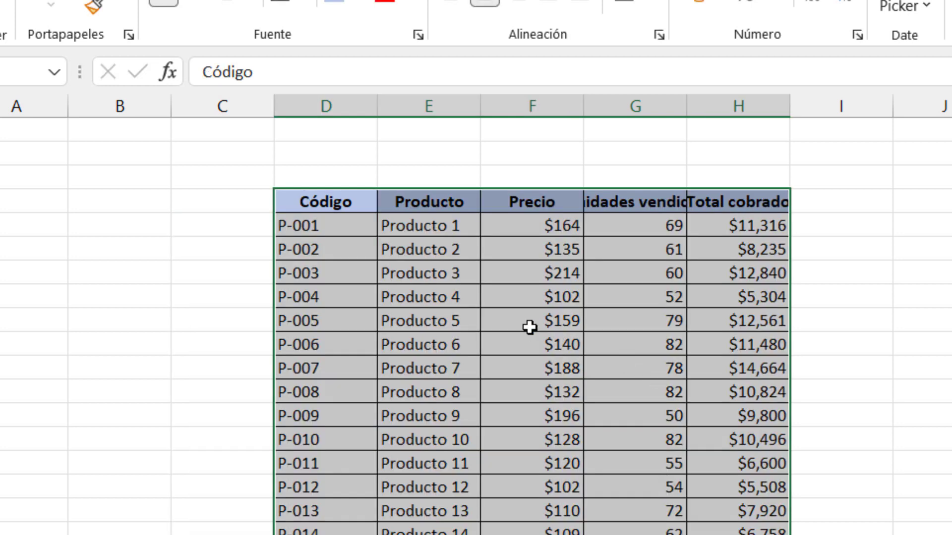
# Copy the table and paste it as values only at J5, to the right of the original
pyautogui.rightClick(529, 326)
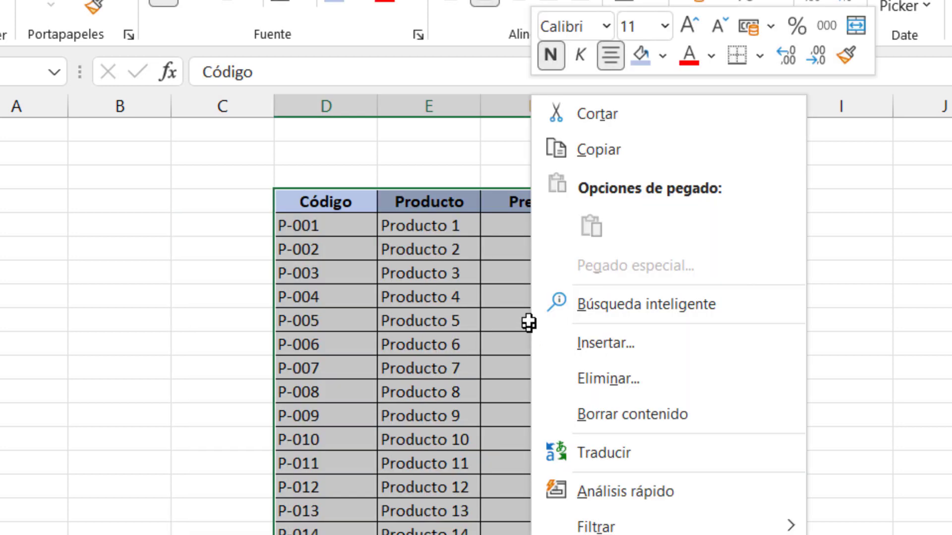
pyautogui.click(614, 155)
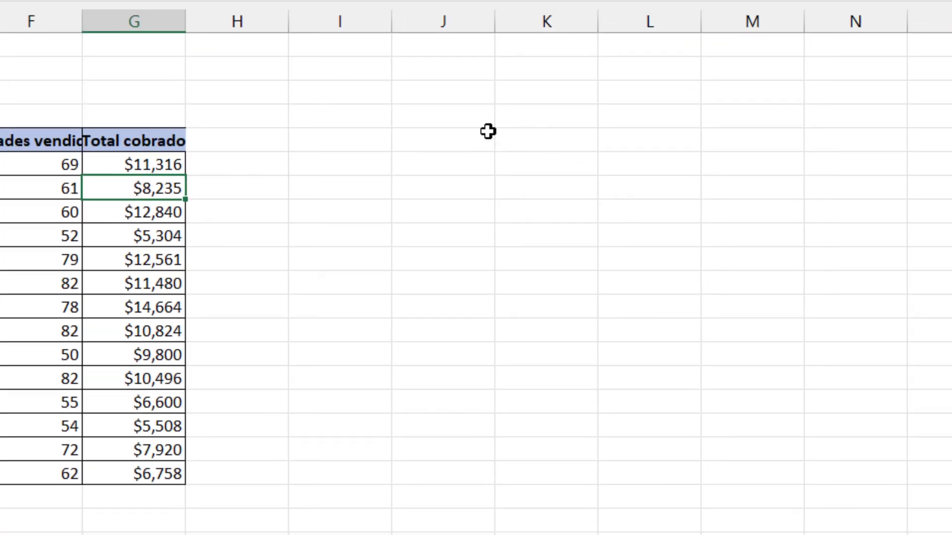
pyautogui.rightClick(317, 120)
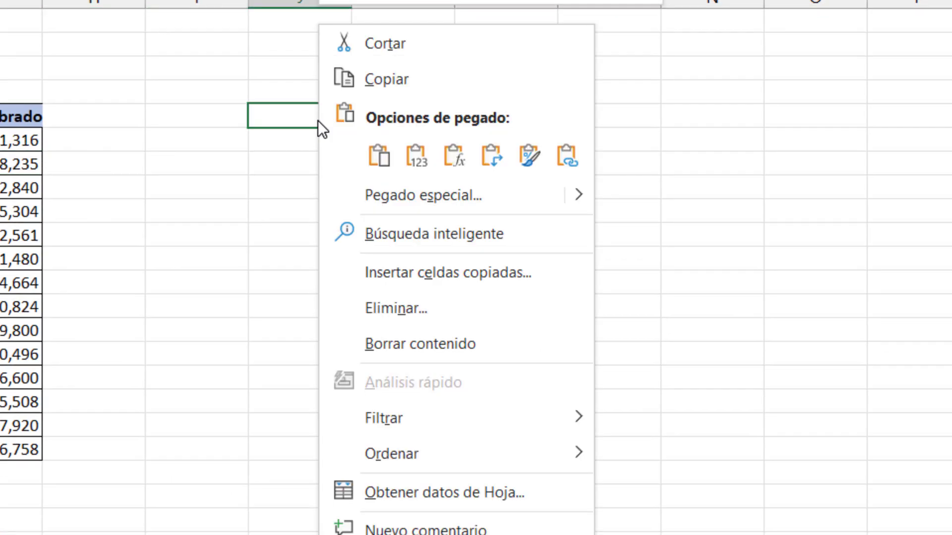
pyautogui.click(402, 155)
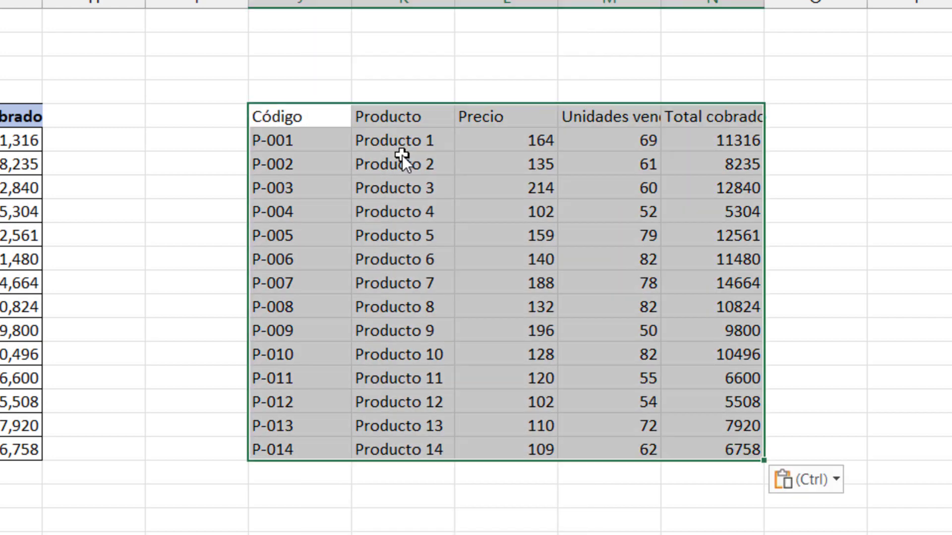
pyautogui.click(270, 157)
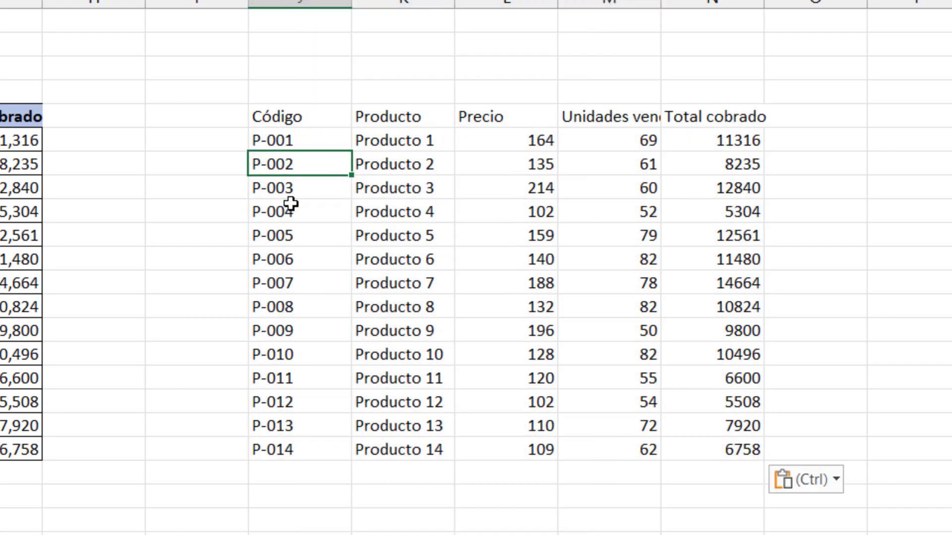
# Inspect the pasted values, confirming the first total is the plain number 11316
pyautogui.click(294, 208)
pyautogui.click(436, 227)
pyautogui.click(429, 142)
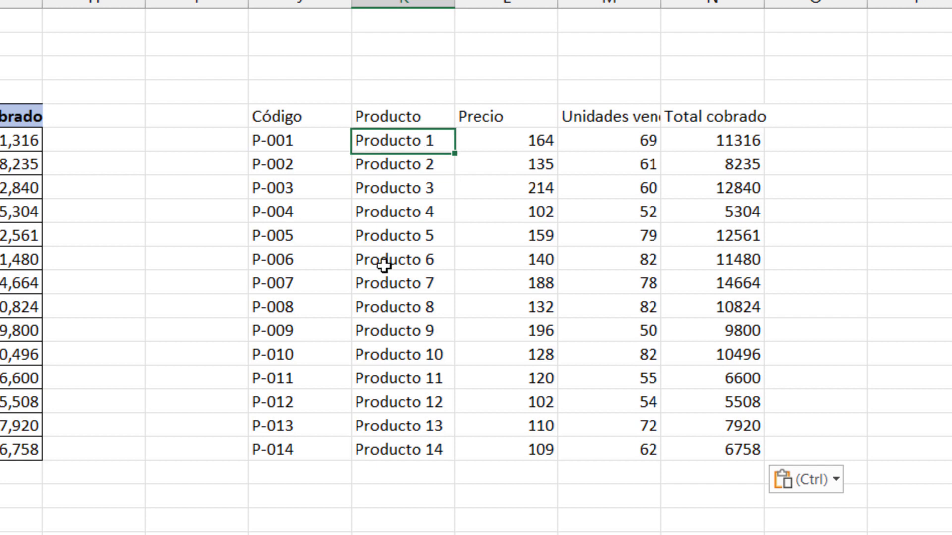
pyautogui.click(385, 266)
pyautogui.click(390, 348)
pyautogui.click(389, 187)
pyautogui.click(388, 306)
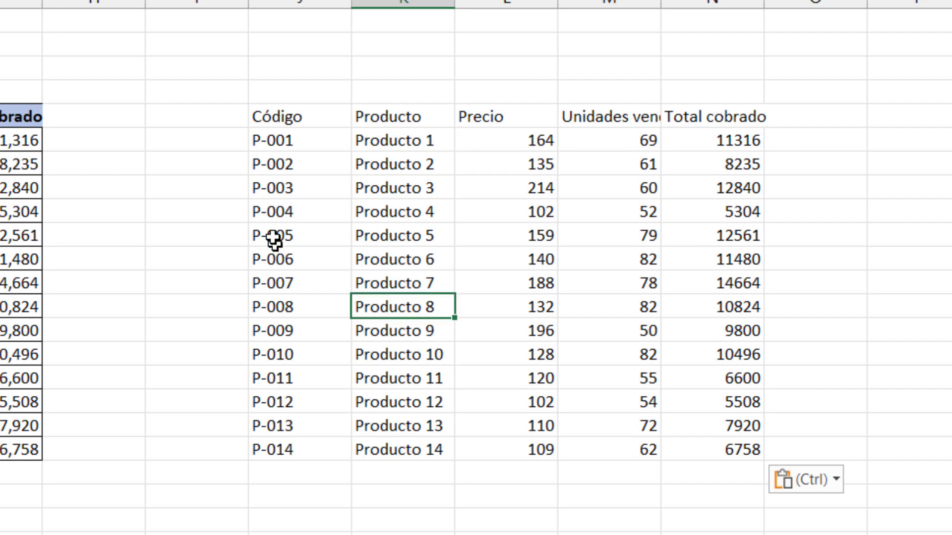
pyautogui.click(276, 212)
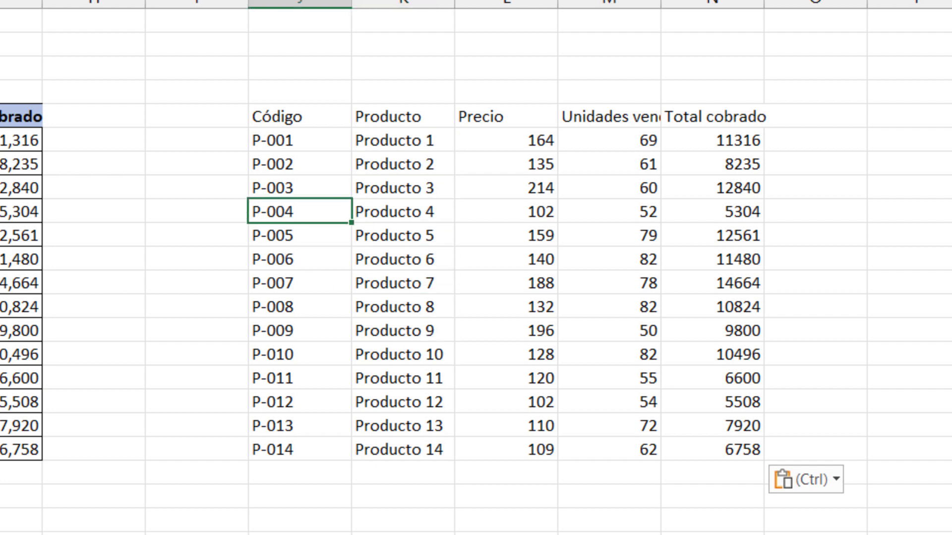
pyautogui.moveTo(529, 142); pyautogui.dragTo(518, 446)
pyautogui.moveTo(639, 140); pyautogui.dragTo(691, 213)
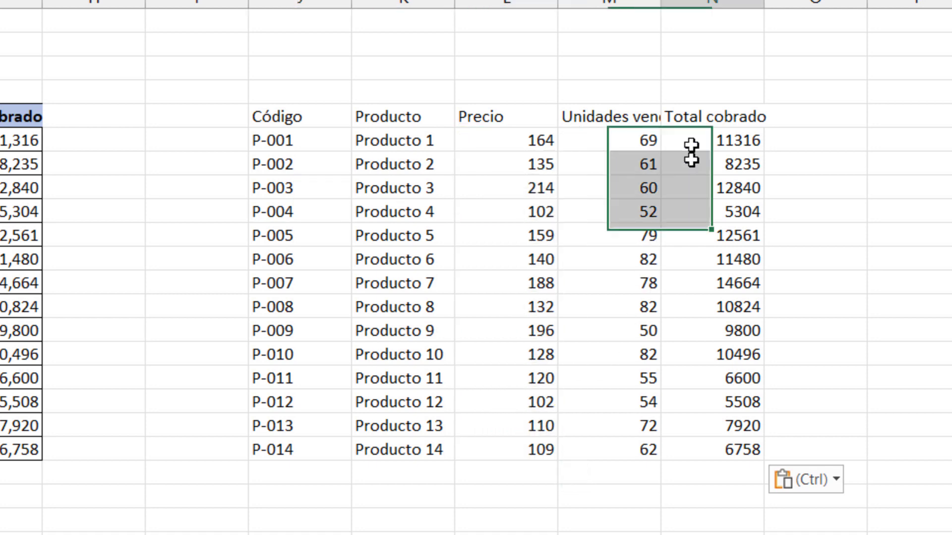
pyautogui.moveTo(691, 145); pyautogui.dragTo(690, 427)
pyautogui.click(707, 139)
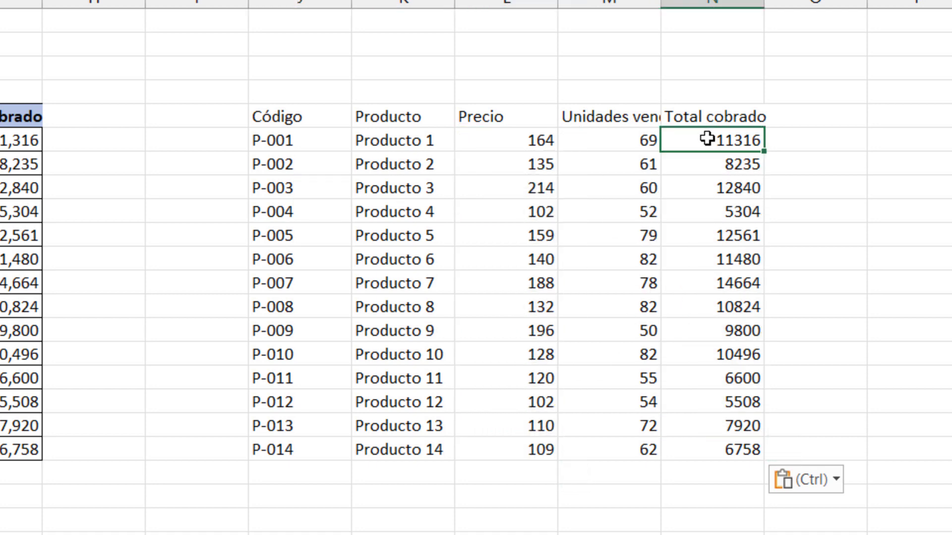
pyautogui.doubleClick(706, 139)
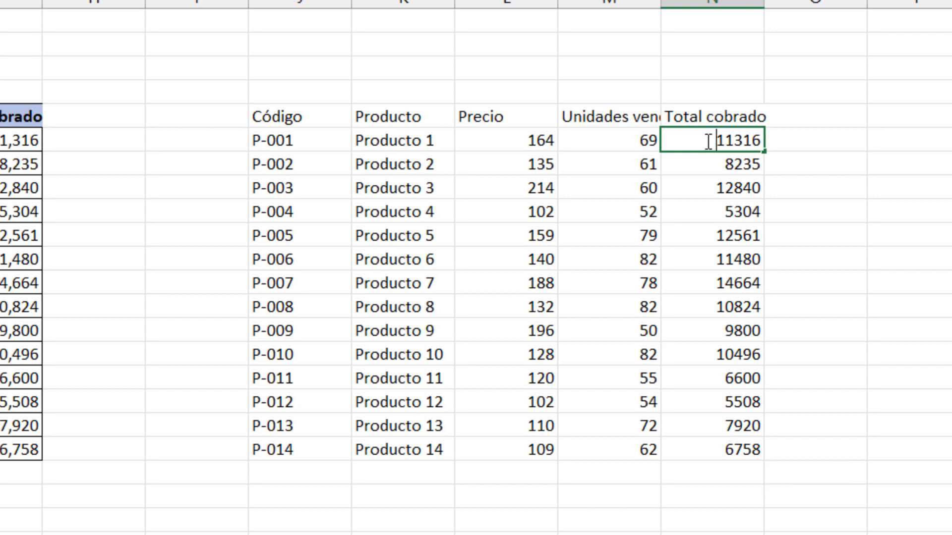
pyautogui.moveTo(708, 141); pyautogui.dragTo(789, 138)
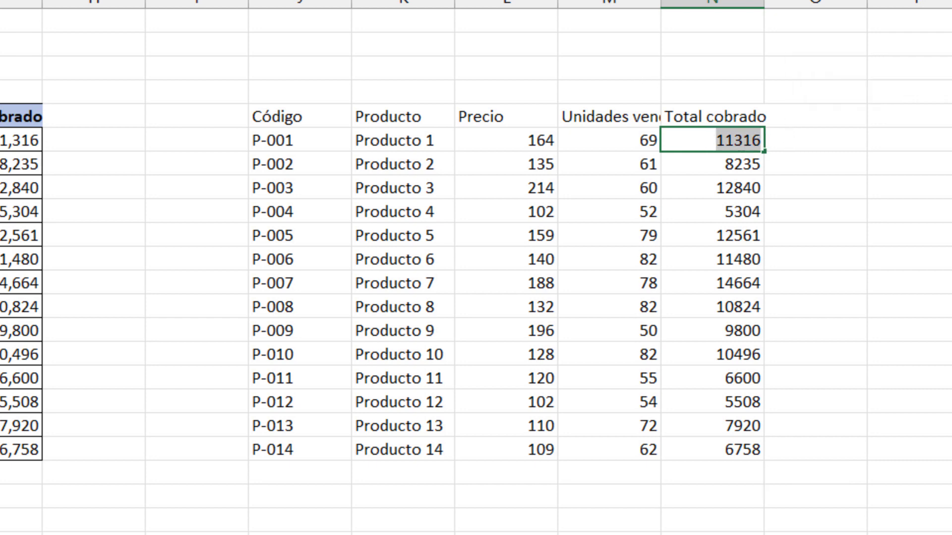
# Copy the Hoja3 (2) table and paste it below the original on Hoja5 as formulas only
pyautogui.click(401, 188)
pyautogui.click(364, 498)
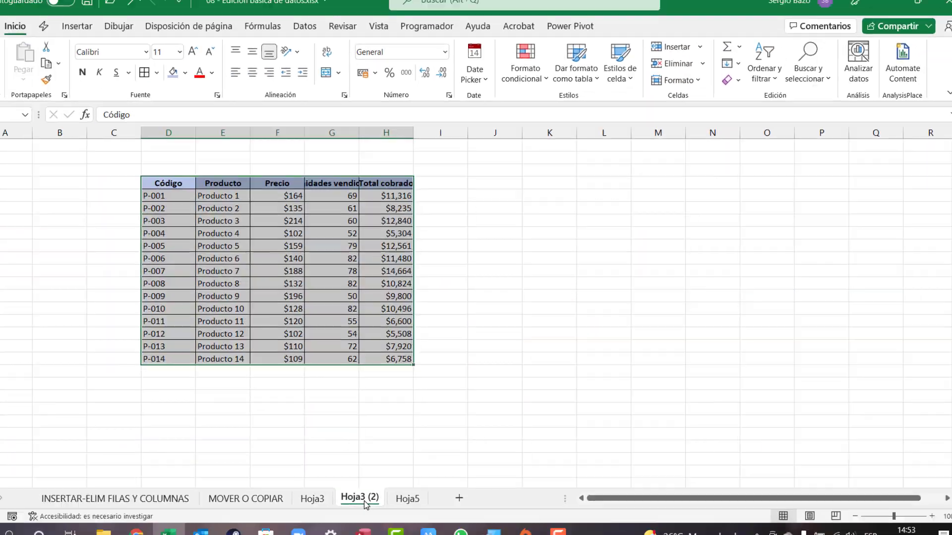
pyautogui.hotkey('ctrl', 'v')
pyautogui.hotkey('ctrl', 'c')
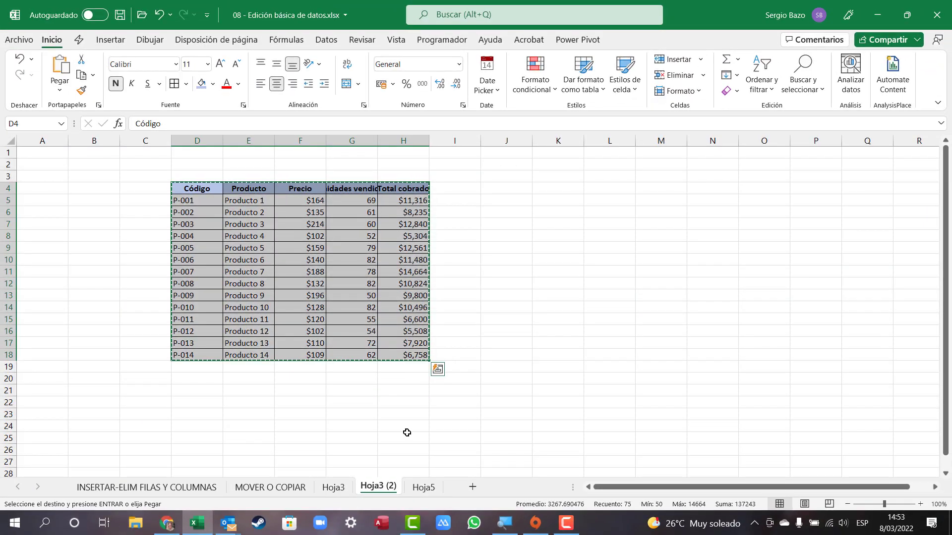
pyautogui.click(422, 487)
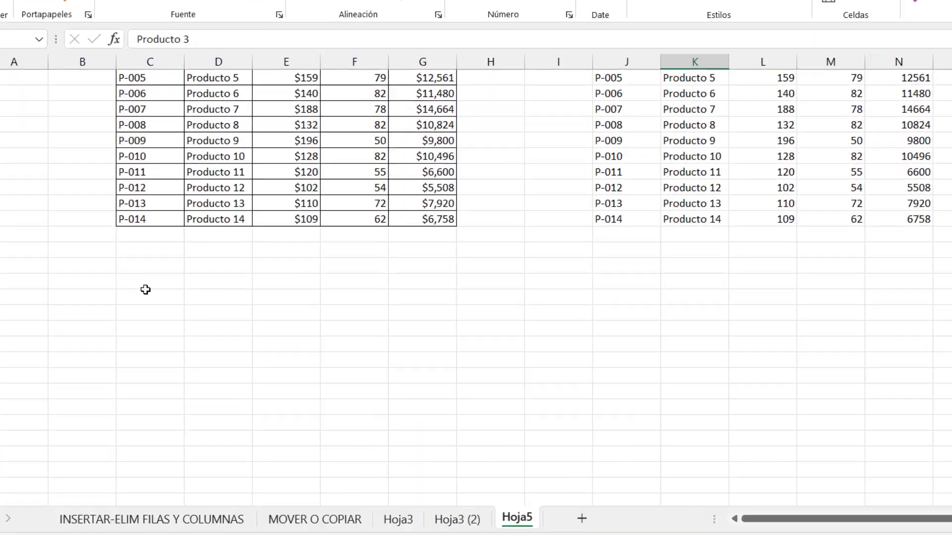
pyautogui.click(145, 287)
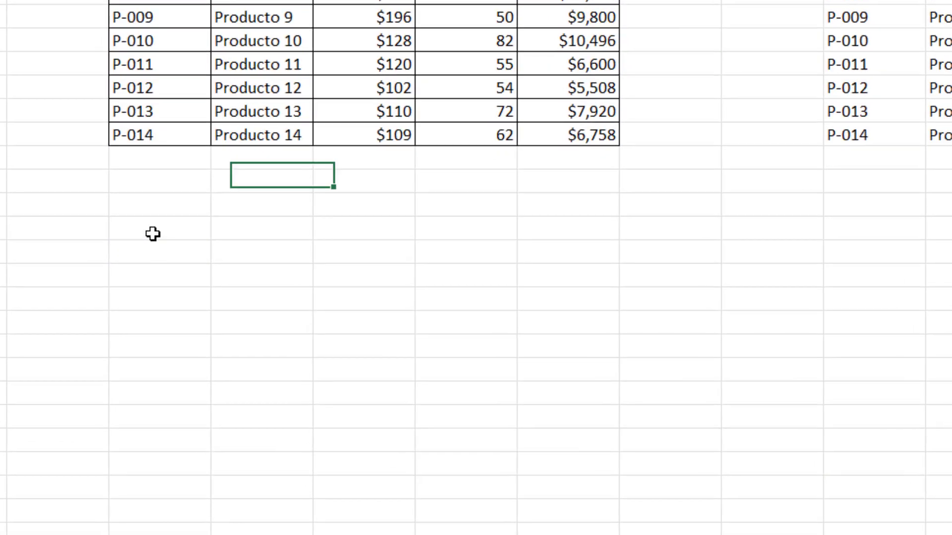
pyautogui.rightClick(145, 287)
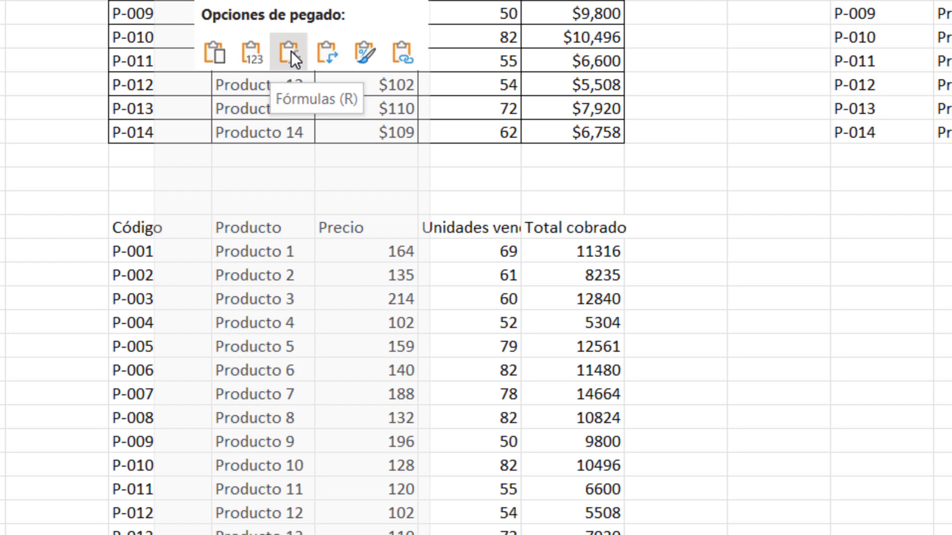
pyautogui.click(289, 51)
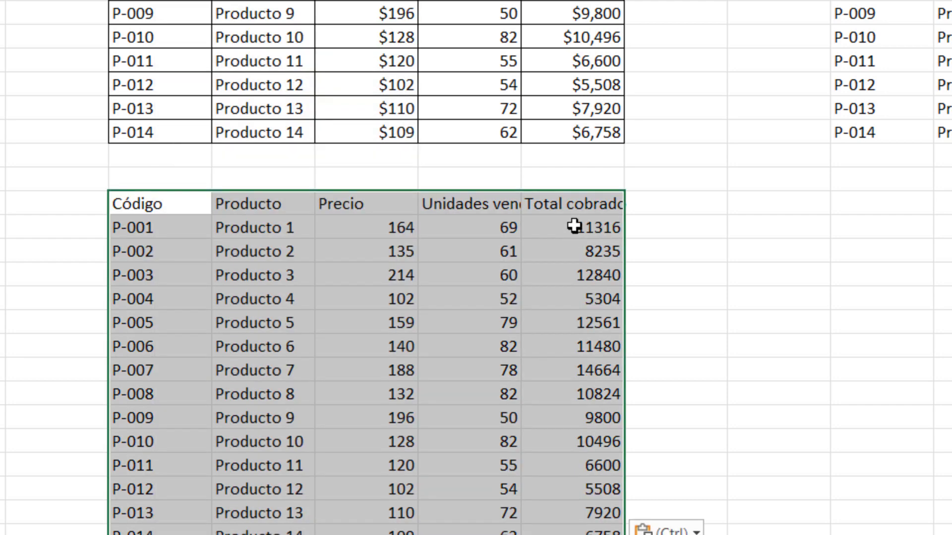
# Check the new copy's totals keep formulas such as =E25*F25 for P-001 through P-003
pyautogui.click(574, 226)
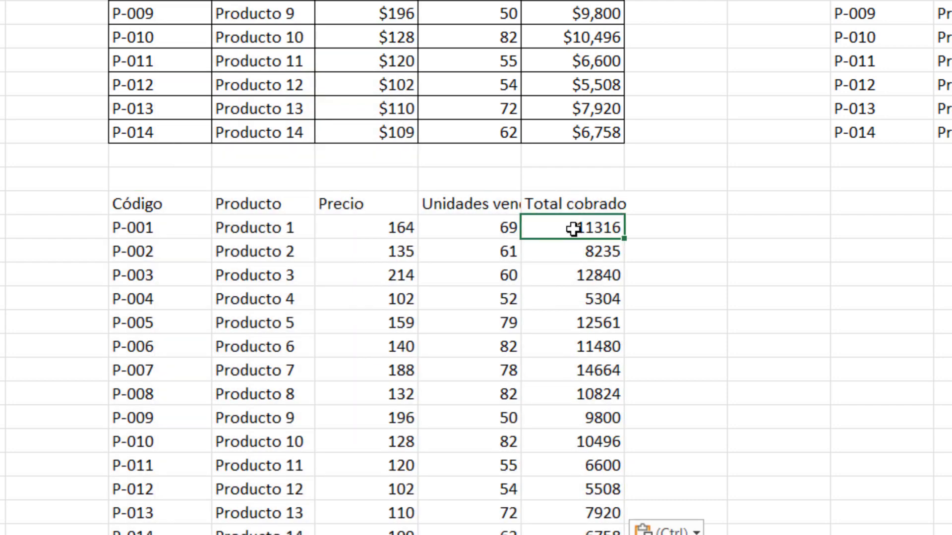
pyautogui.doubleClick(574, 229)
pyautogui.click(600, 228)
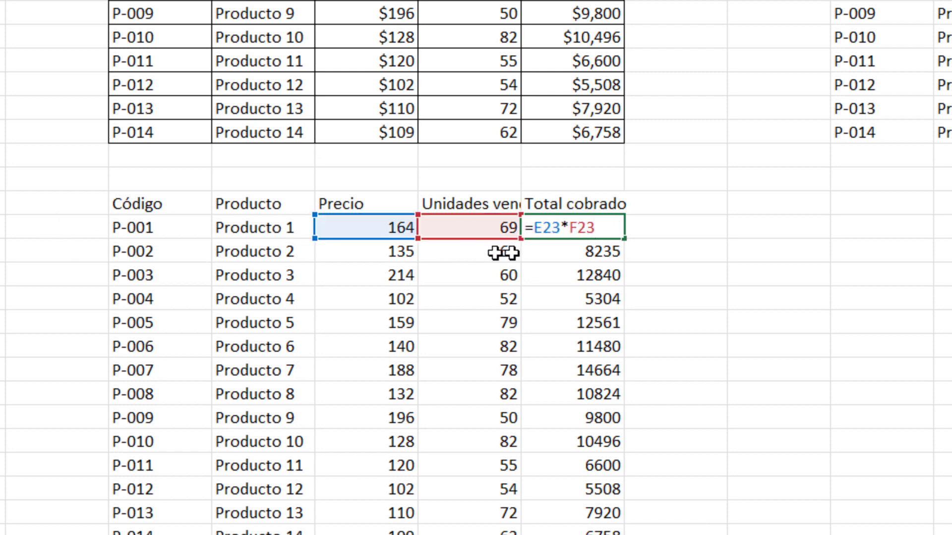
pyautogui.doubleClick(614, 251)
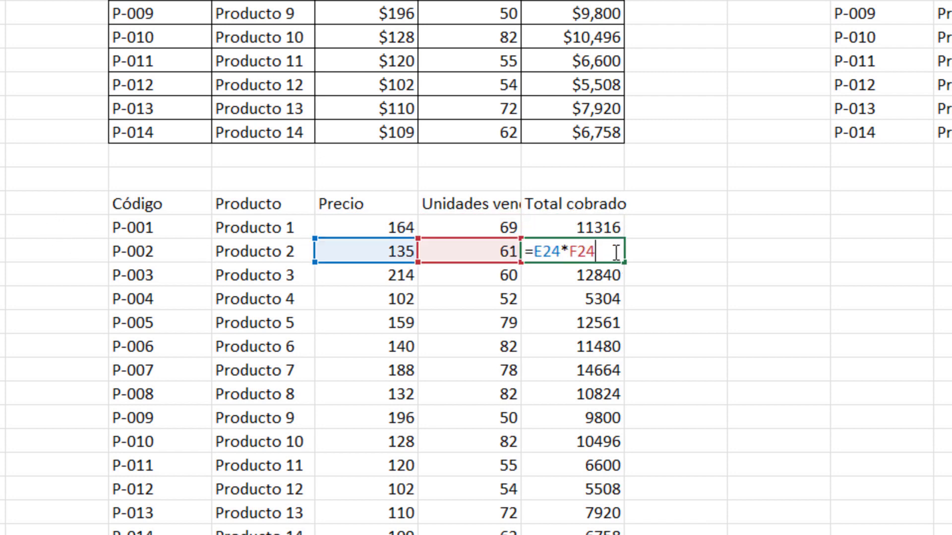
pyautogui.doubleClick(606, 277)
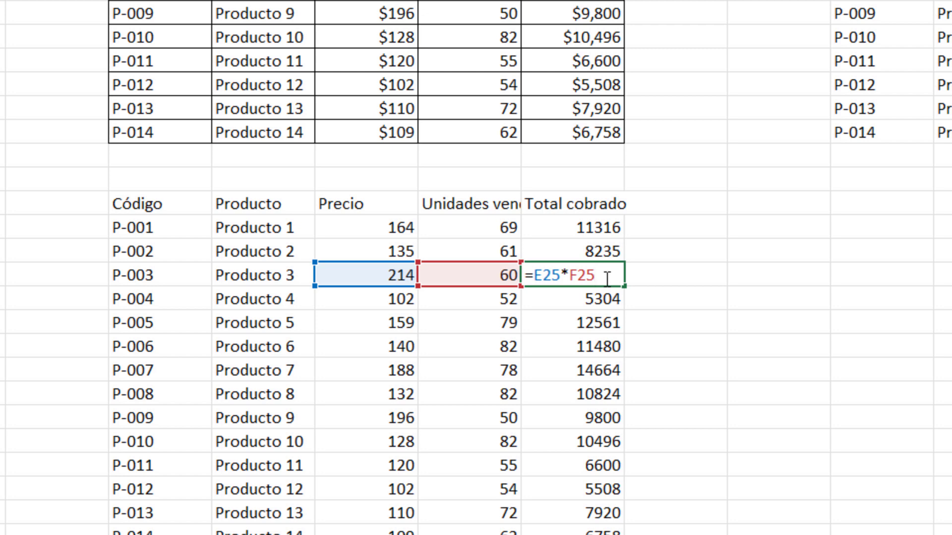
pyautogui.click(861, 204)
# Paste the table transposed at J22 and autofit column J to fit 'Unidades vendidas'
pyautogui.rightClick(861, 203)
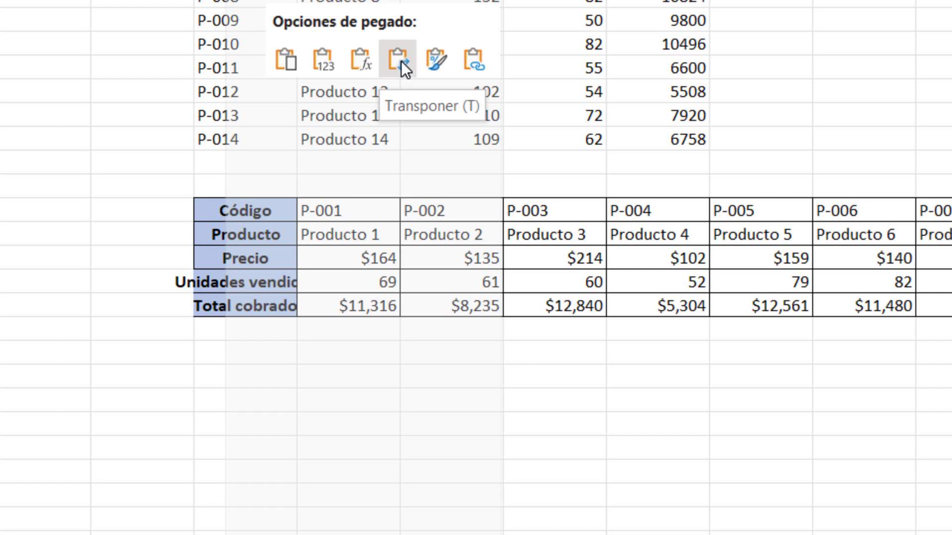
pyautogui.click(401, 61)
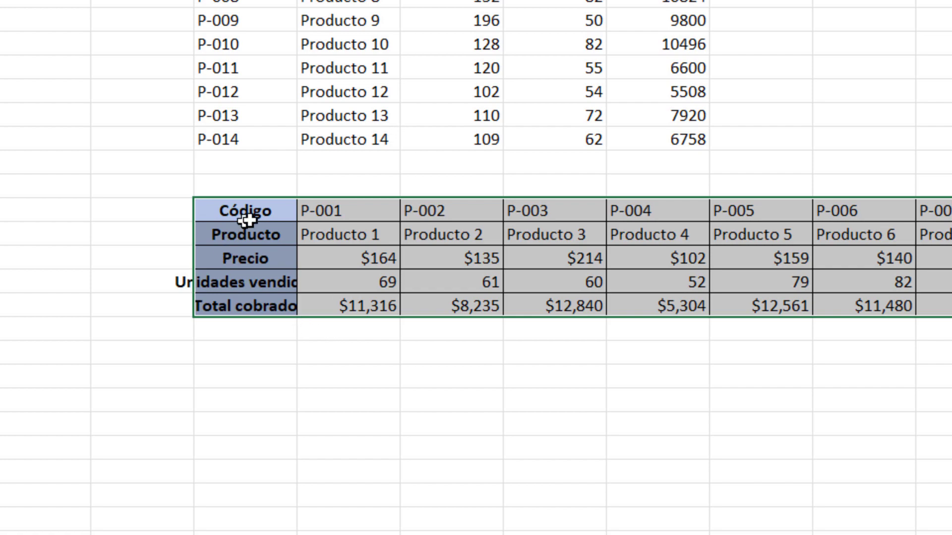
pyautogui.hotkey('alt', 'h')
pyautogui.press('o')
pyautogui.press('i')
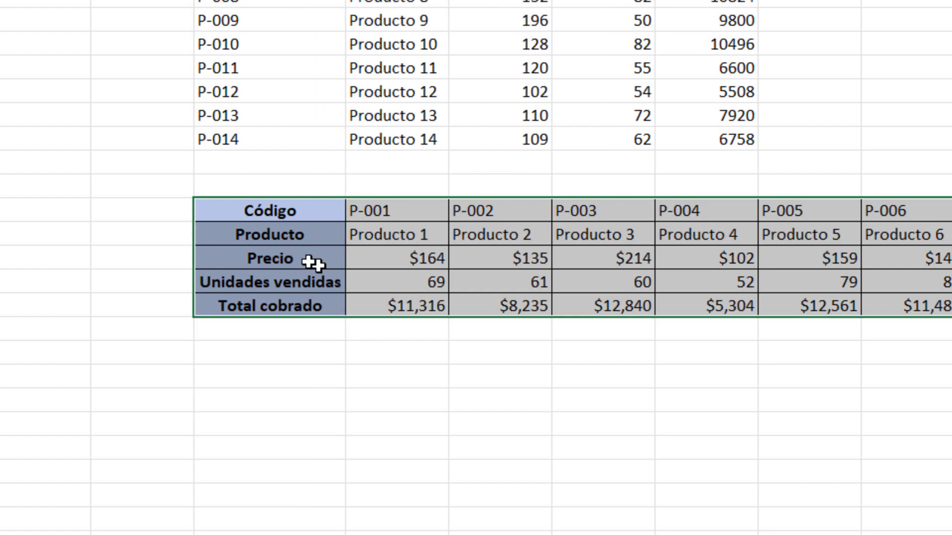
pyautogui.hotkey('shift', 'Up')
pyautogui.moveTo(253, 206); pyautogui.dragTo(762, 341)
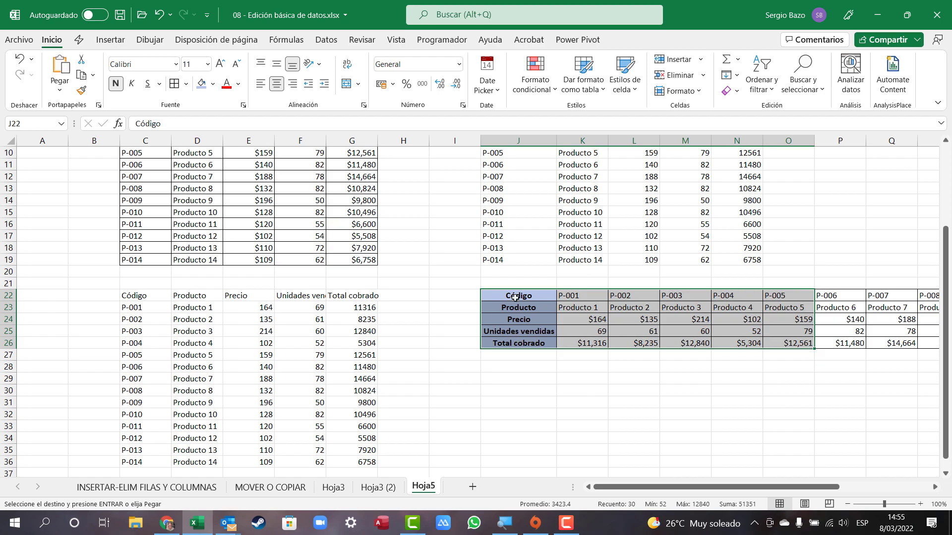
pyautogui.click(516, 305)
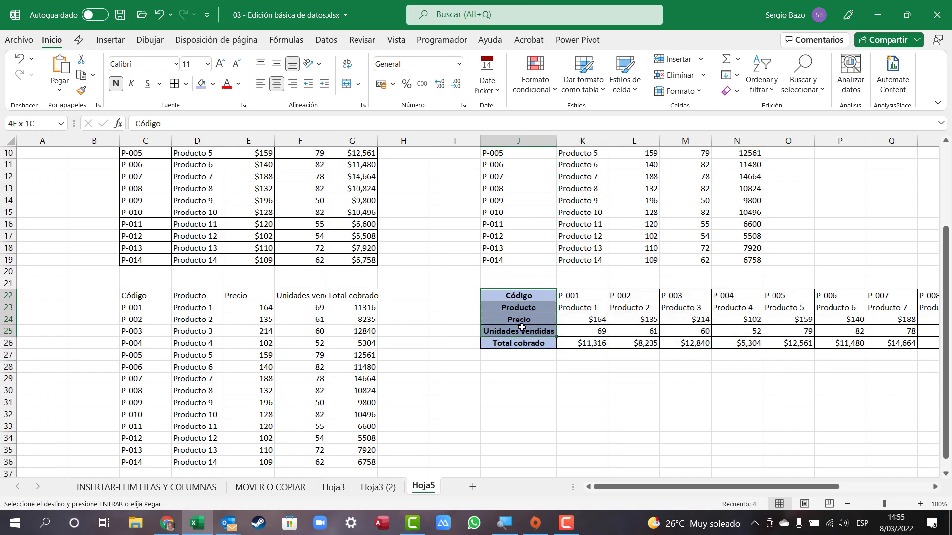
# Paste only the table's formatting at J29 and enter 34 in L31, which displays $34
pyautogui.rightClick(508, 381)
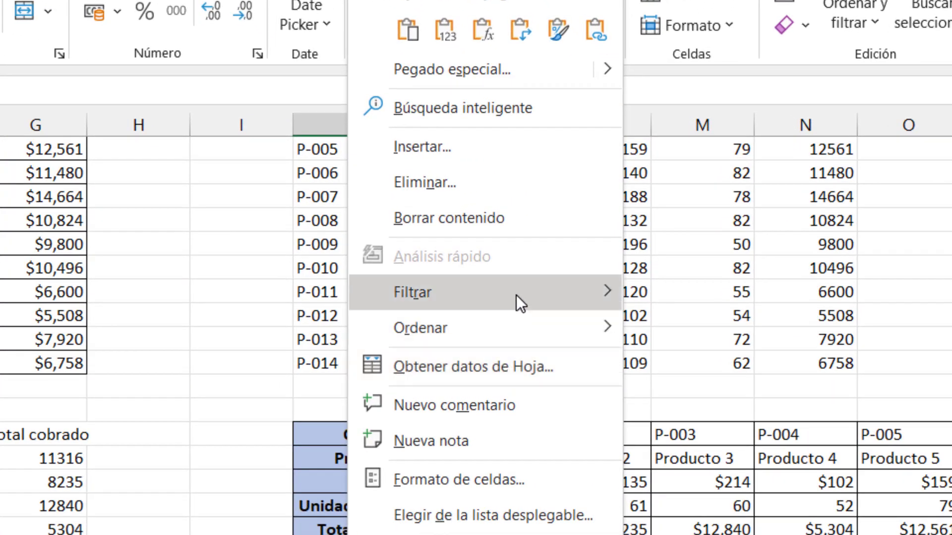
pyautogui.click(558, 31)
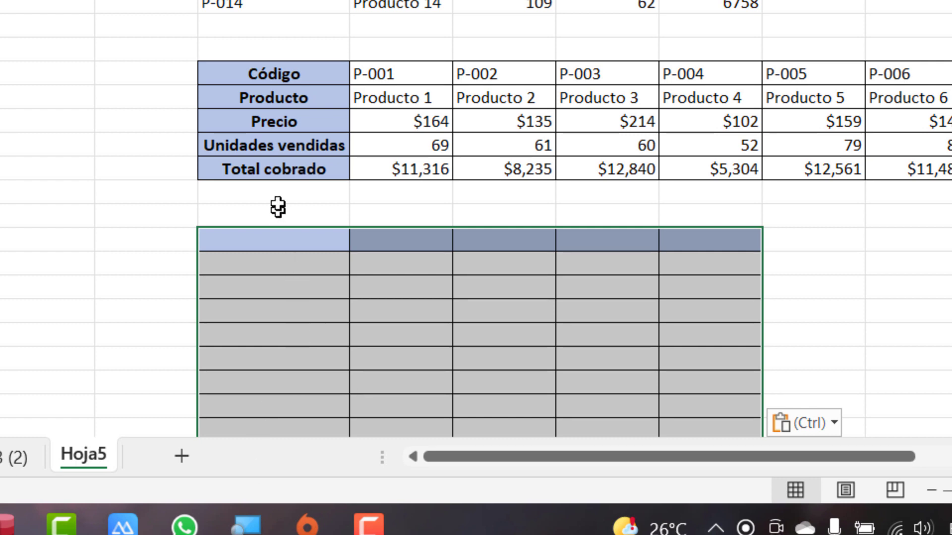
pyautogui.moveTo(272, 238)
pyautogui.mouseDown()
pyautogui.moveTo(505, 256)
pyautogui.moveTo(516, 291)
pyautogui.mouseUp()
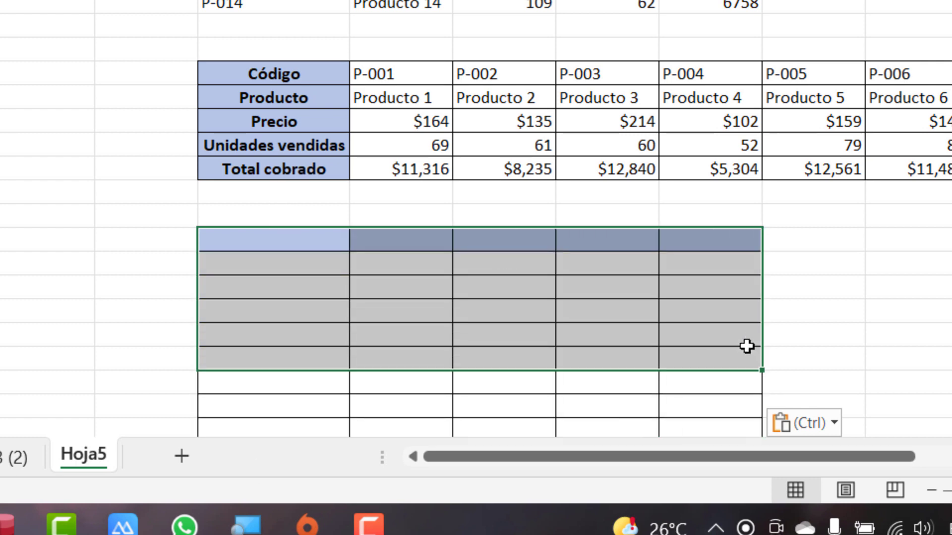
pyautogui.click(517, 291)
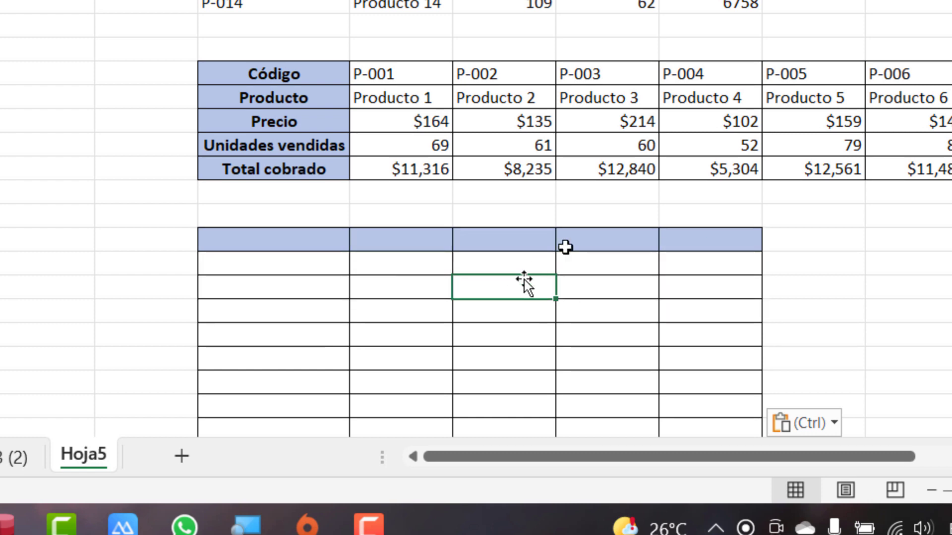
pyautogui.write('34')
pyautogui.press('Return')
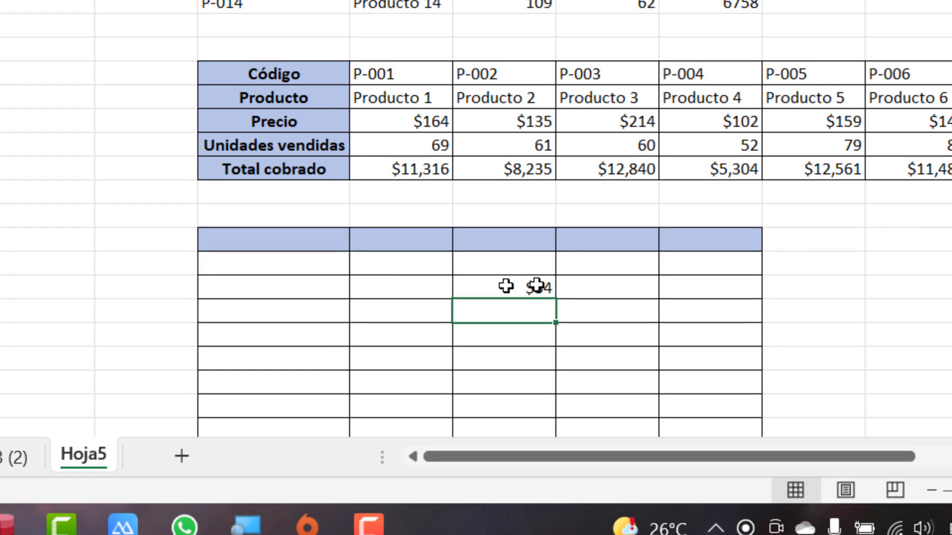
# Select cells in the formatted block to check them, then switch to Hoja3 (2)
pyautogui.click(509, 361)
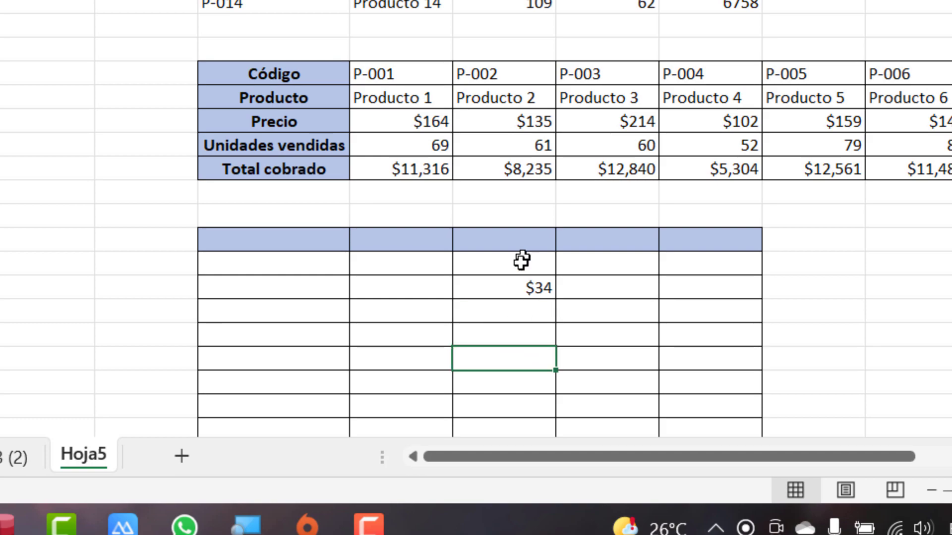
pyautogui.click(519, 265)
pyautogui.moveTo(519, 278); pyautogui.dragTo(521, 416)
pyautogui.click(520, 361)
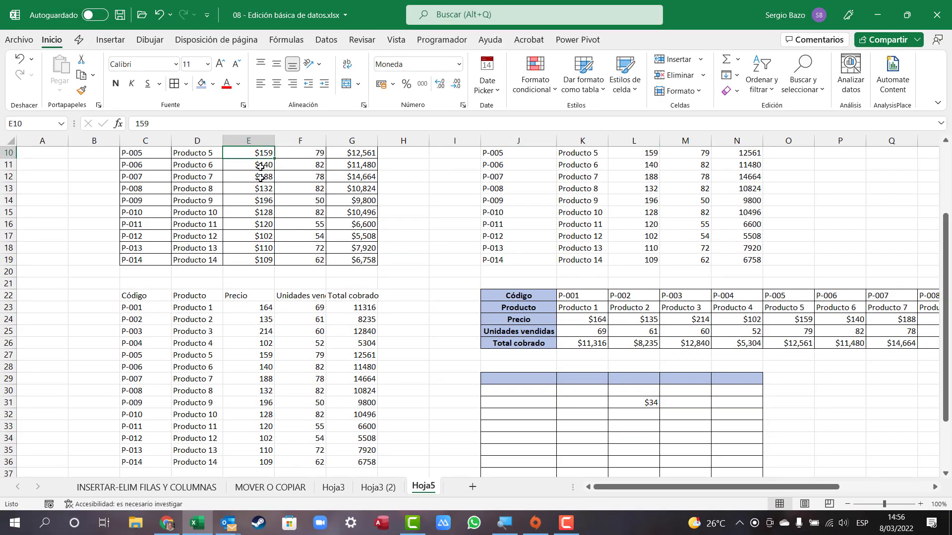
pyautogui.moveTo(263, 158); pyautogui.dragTo(262, 256)
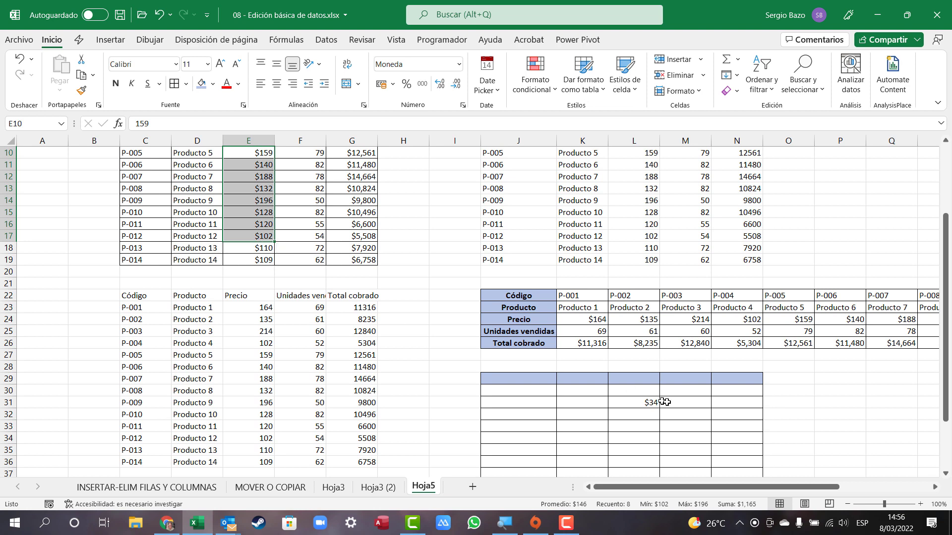
pyautogui.click(384, 488)
# Copy the Hoja3 (2) table and paste it on Hoja5 with Pegar vínculo
pyautogui.rightClick(345, 237)
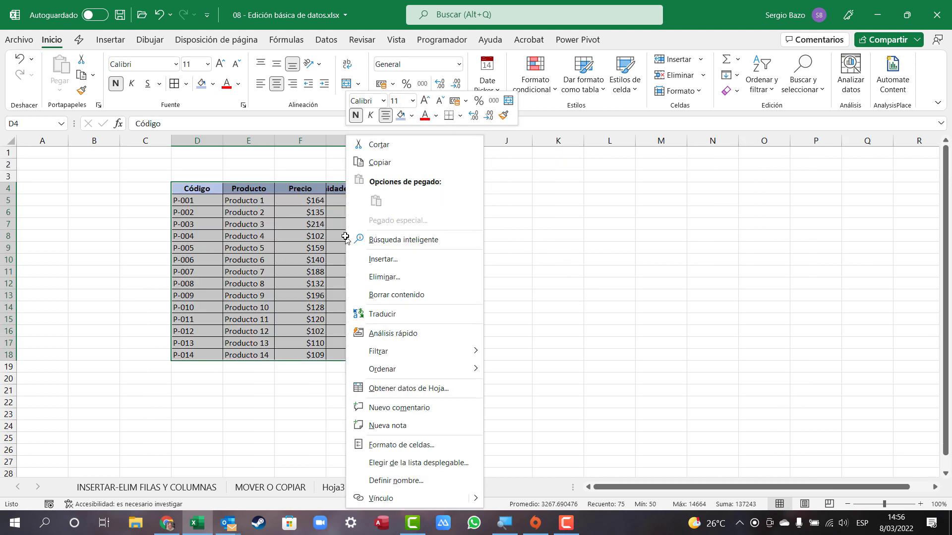
pyautogui.click(379, 162)
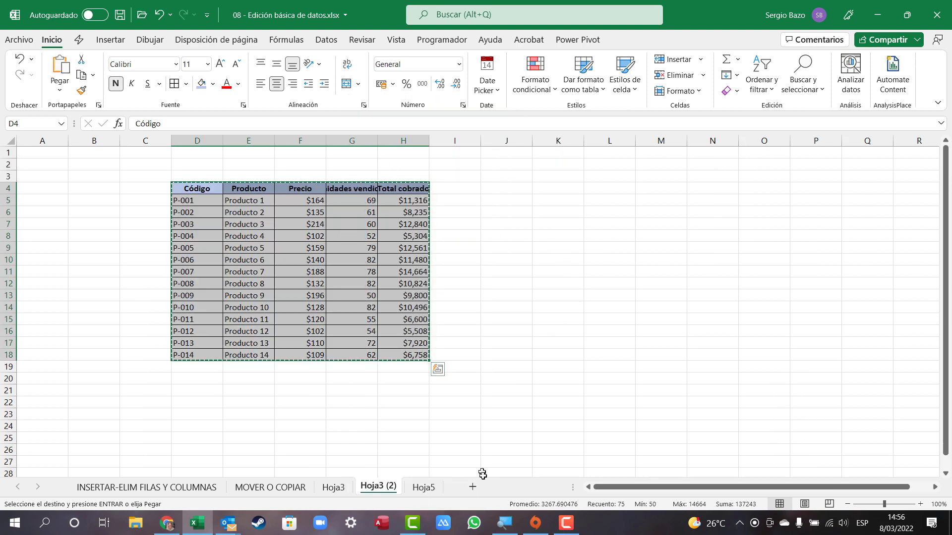
pyautogui.click(423, 488)
pyautogui.scroll(-6, 643, 385)
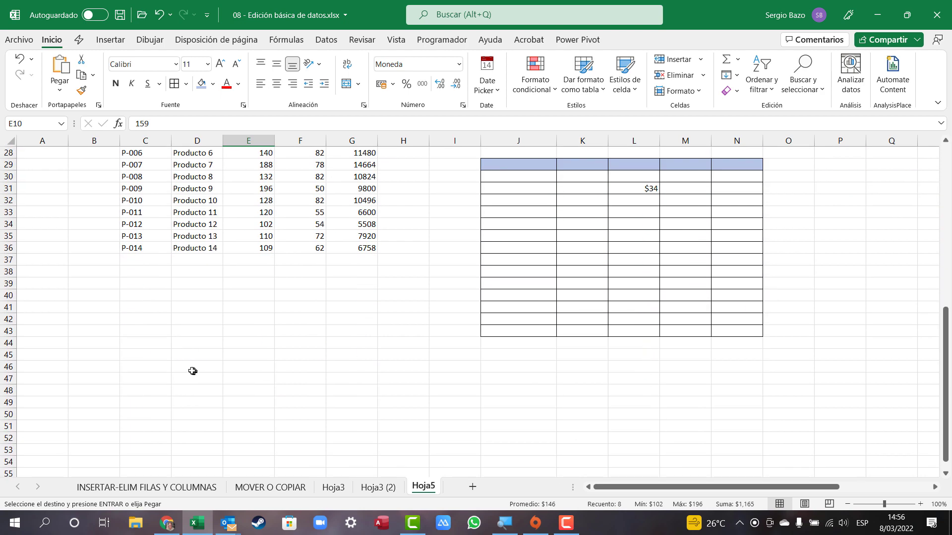
pyautogui.rightClick(135, 381)
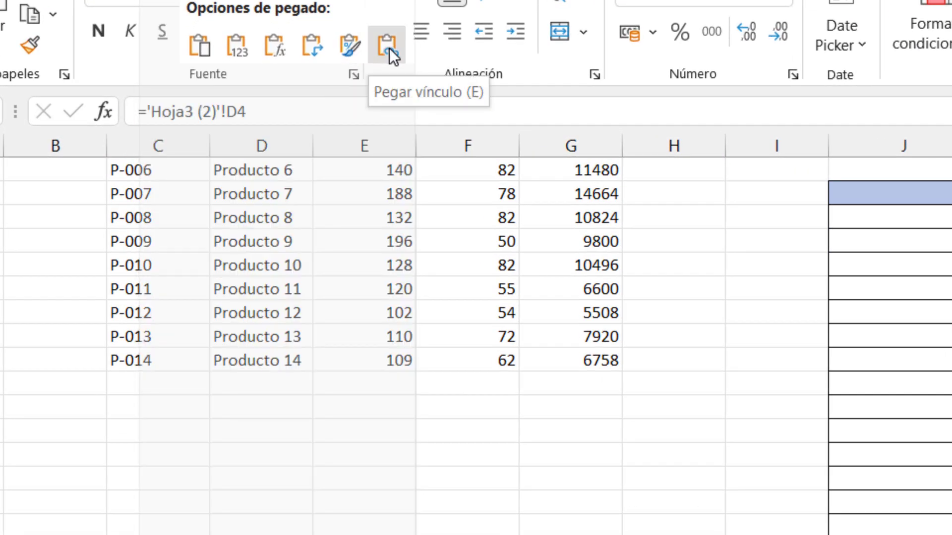
pyautogui.click(389, 49)
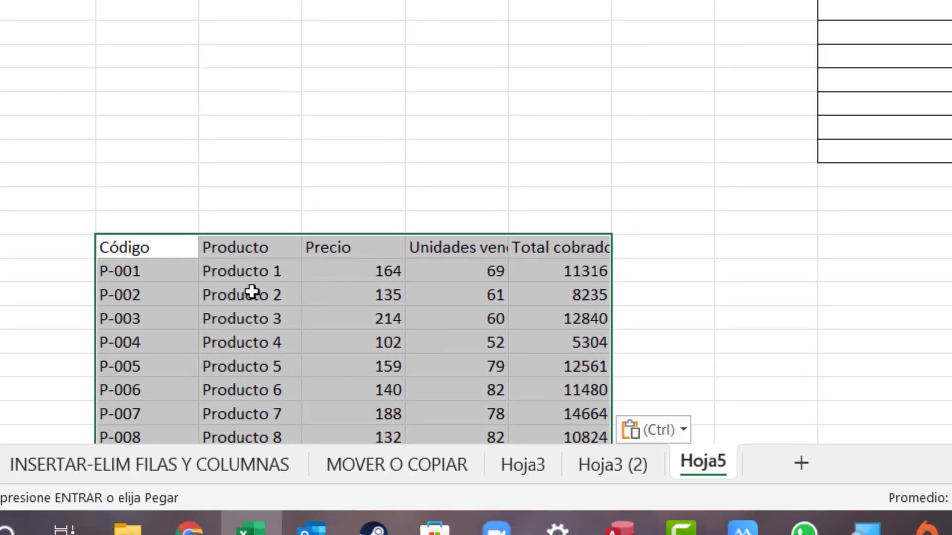
# Inspect a linked cell's formula ='Hoja3 (2)'!E6, leaving it unchanged
pyautogui.click(253, 292)
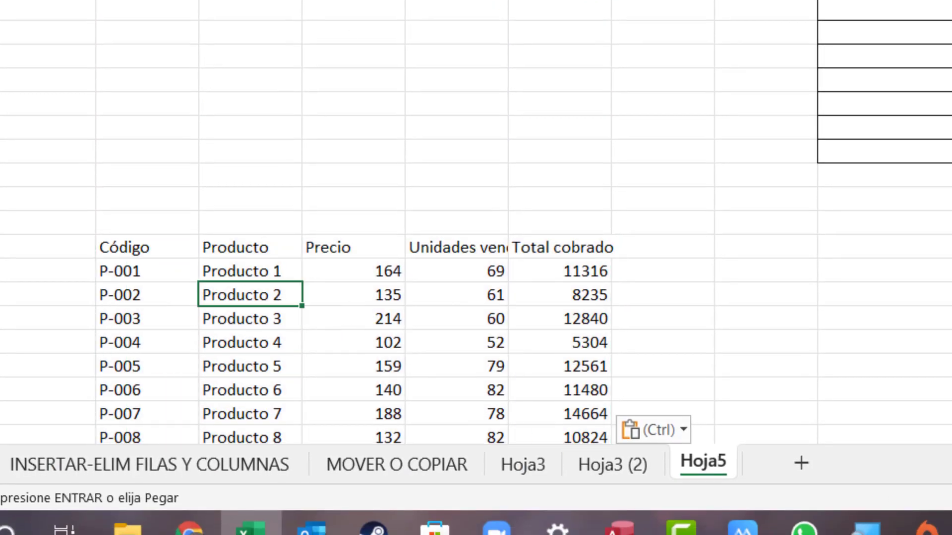
pyautogui.write('E6')
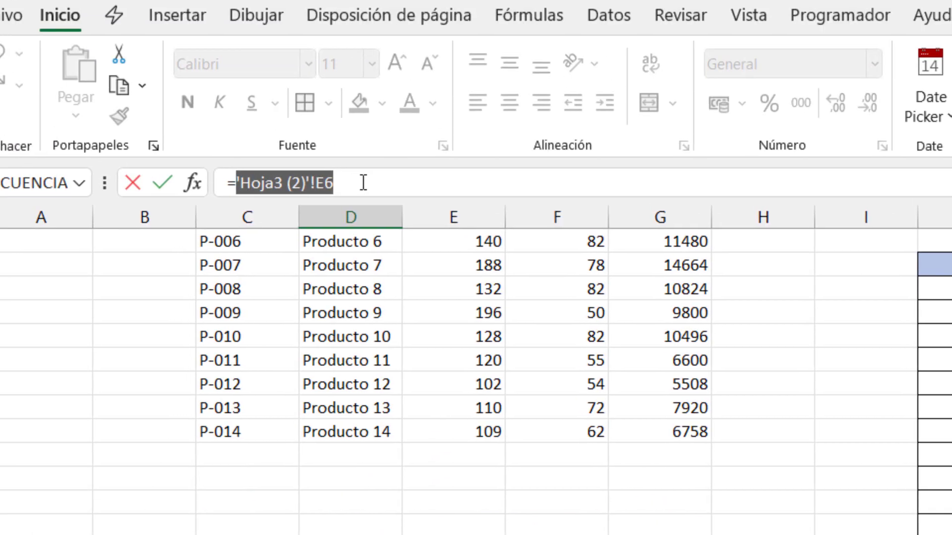
pyautogui.click(364, 183)
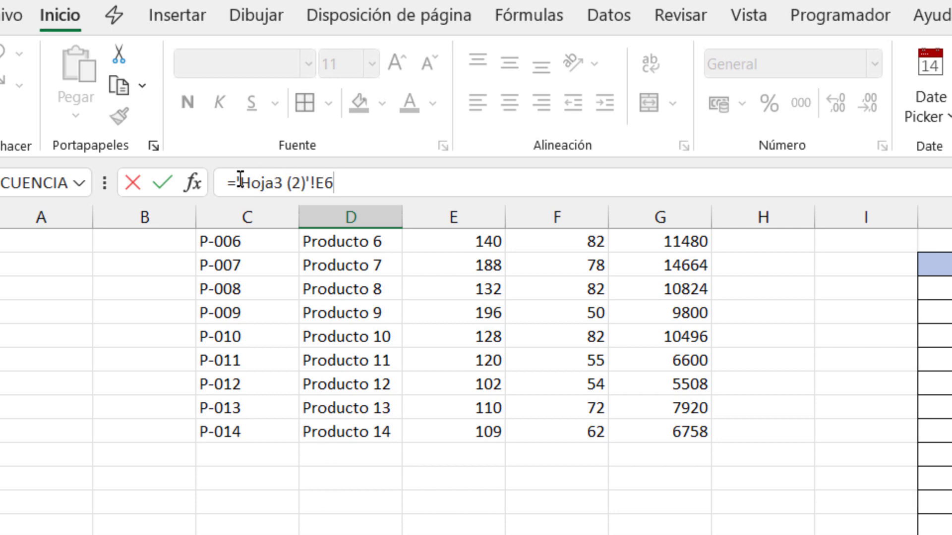
pyautogui.moveTo(238, 182); pyautogui.dragTo(341, 183)
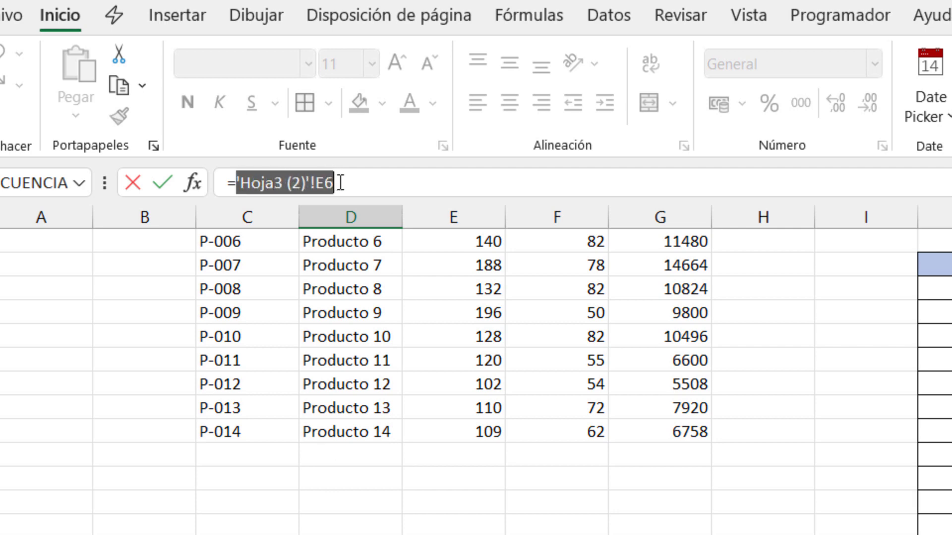
pyautogui.click(338, 182)
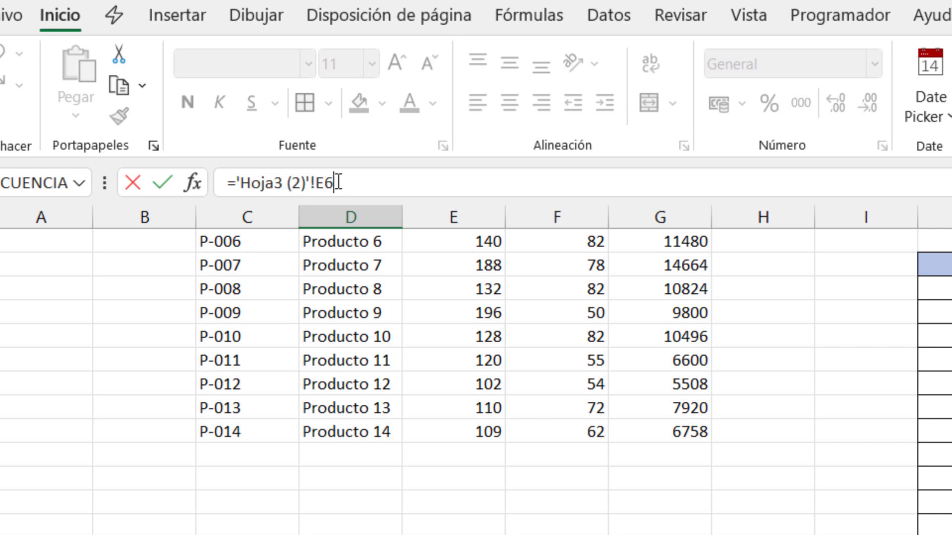
pyautogui.press('Return')
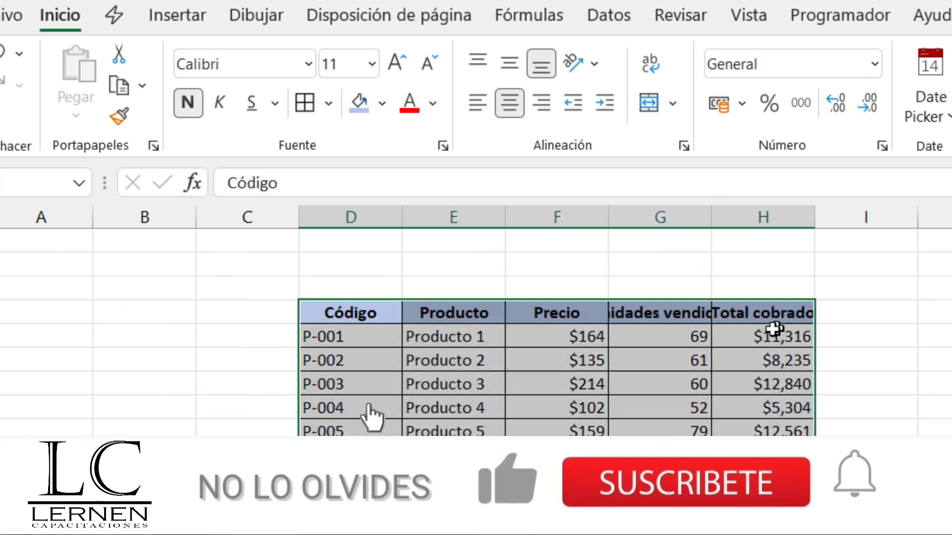
# Set P-001's units in G5 to 100 and confirm Hoja5's linked copy shows 100 and 16400
pyautogui.click(663, 338)
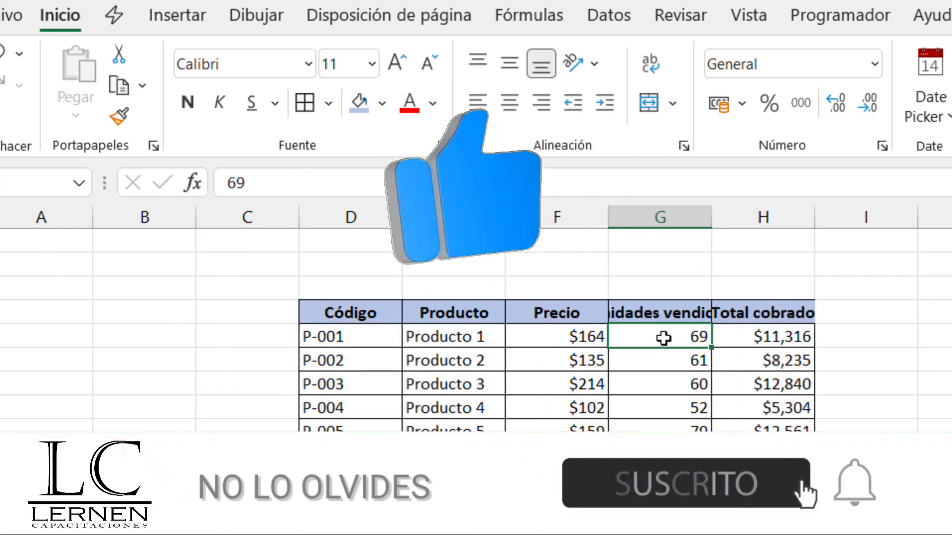
pyautogui.write('100')
pyautogui.press('Return')
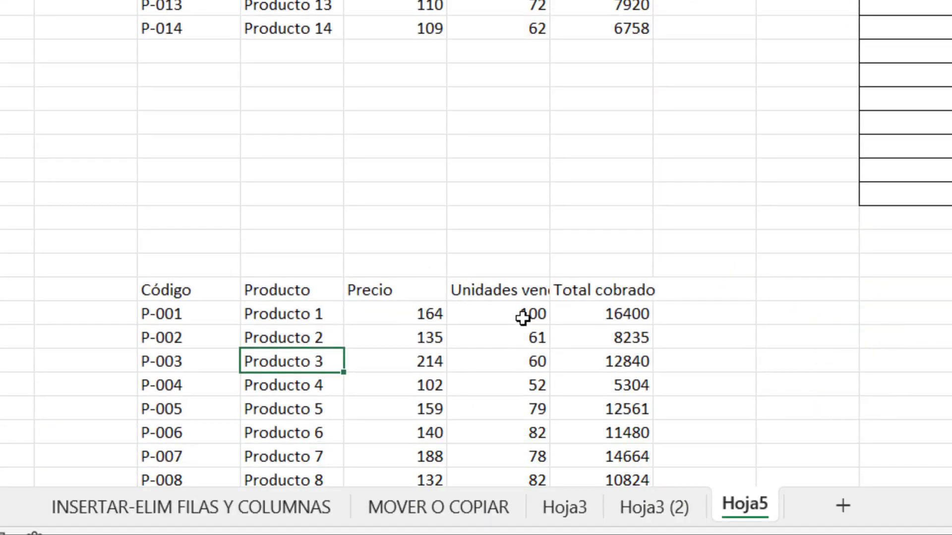
pyautogui.click(523, 318)
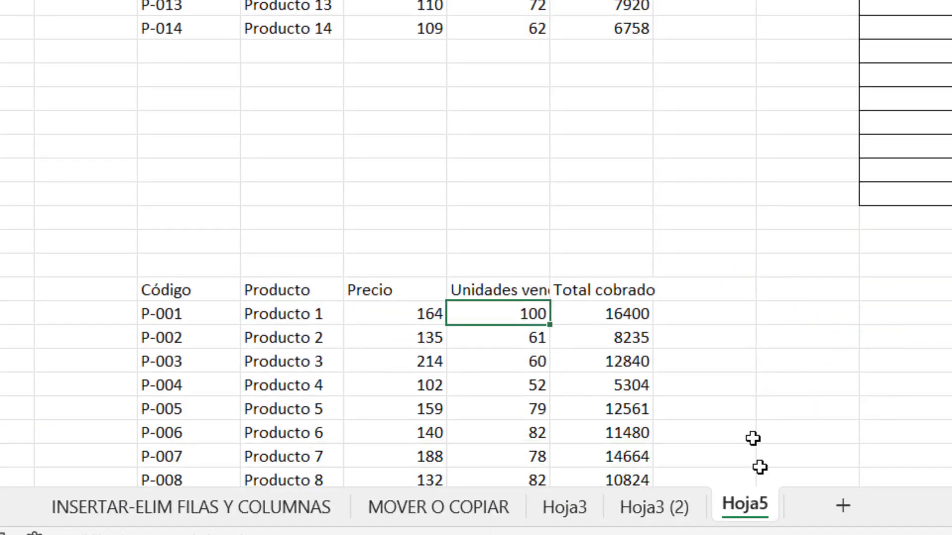
pyautogui.click(155, 291)
pyautogui.moveTo(155, 291); pyautogui.dragTo(620, 456)
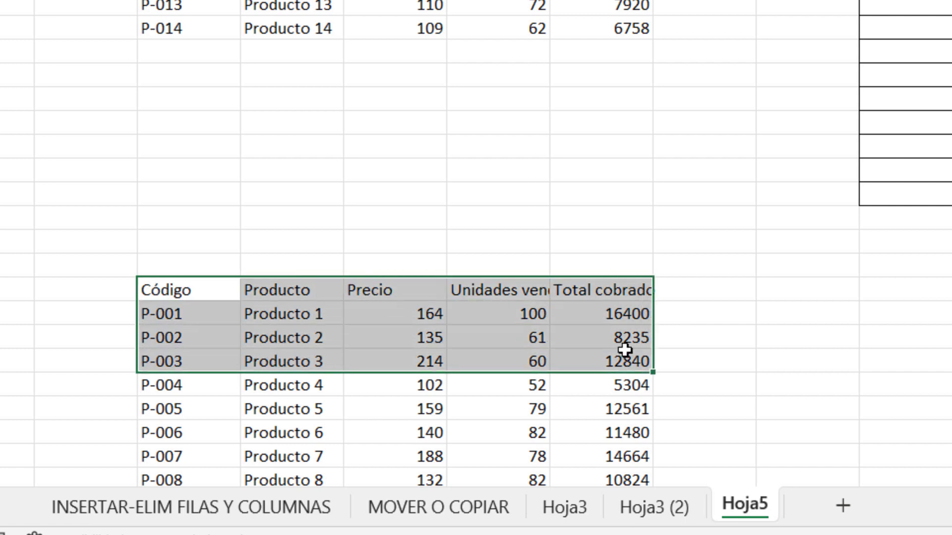